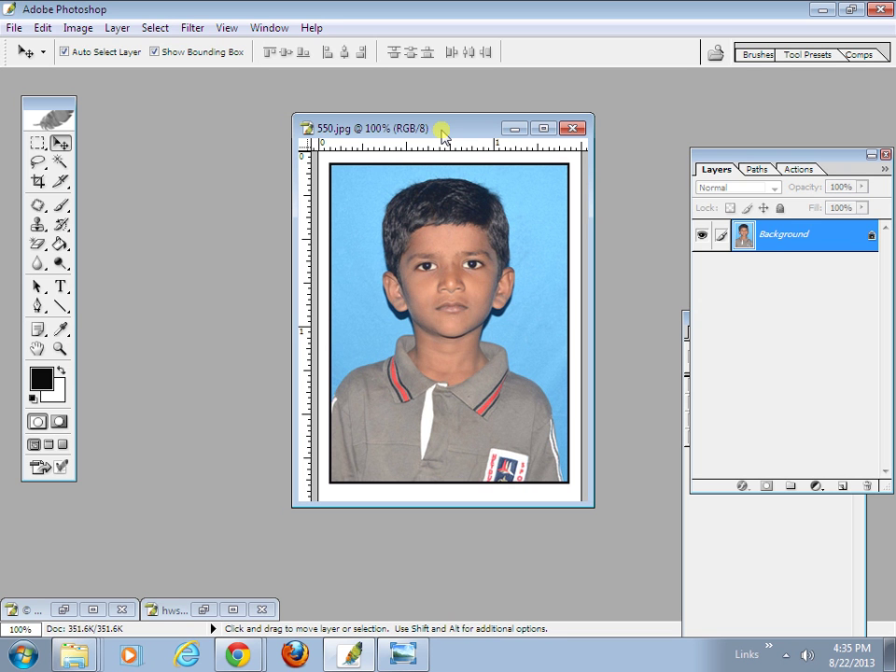
{"action": "left_click_drag", "start_coordinate": [466, 127], "coordinate": [426, 138]}
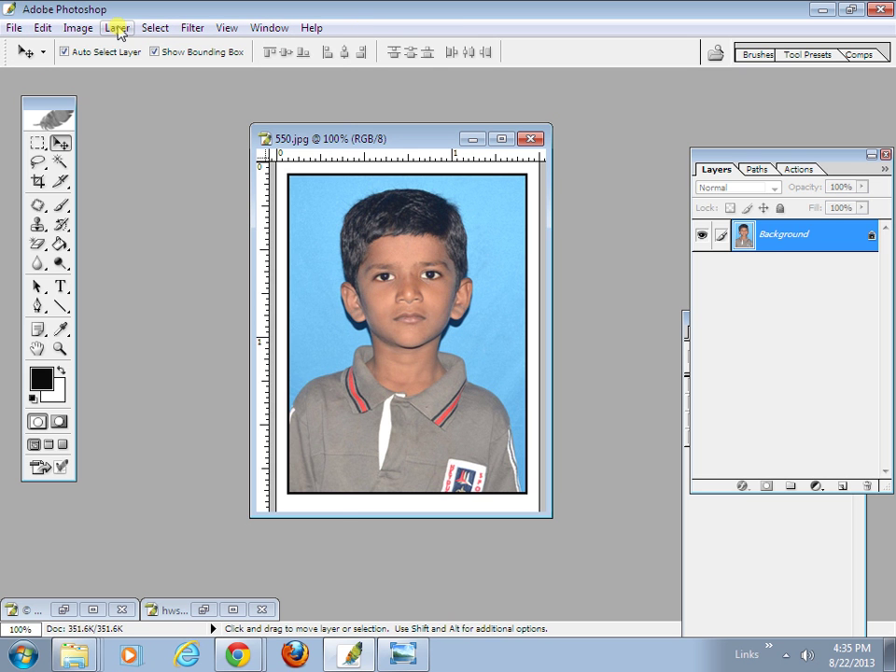
{"action": "left_click", "coordinate": [117, 28]}
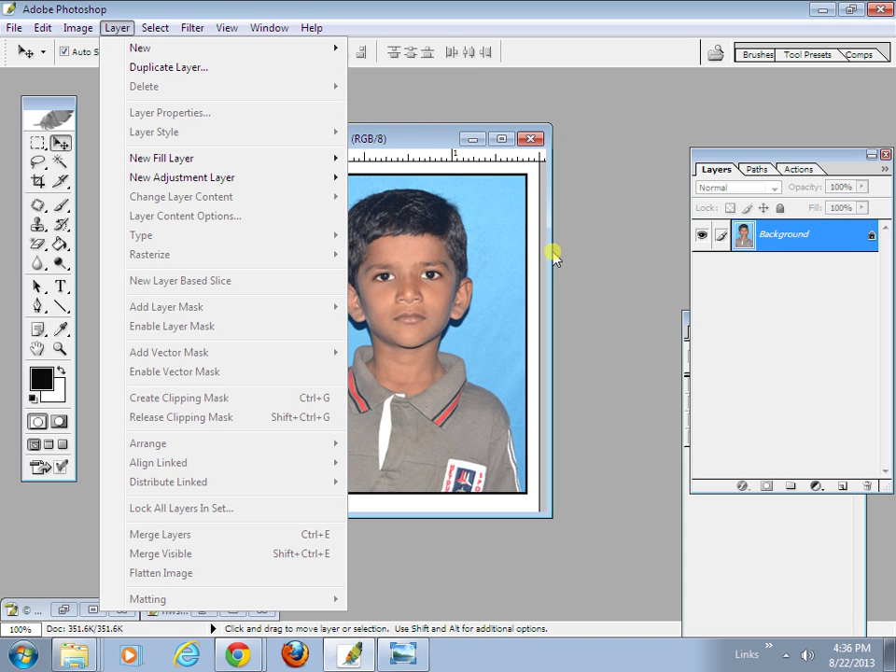
{"action": "left_click", "coordinate": [395, 140]}
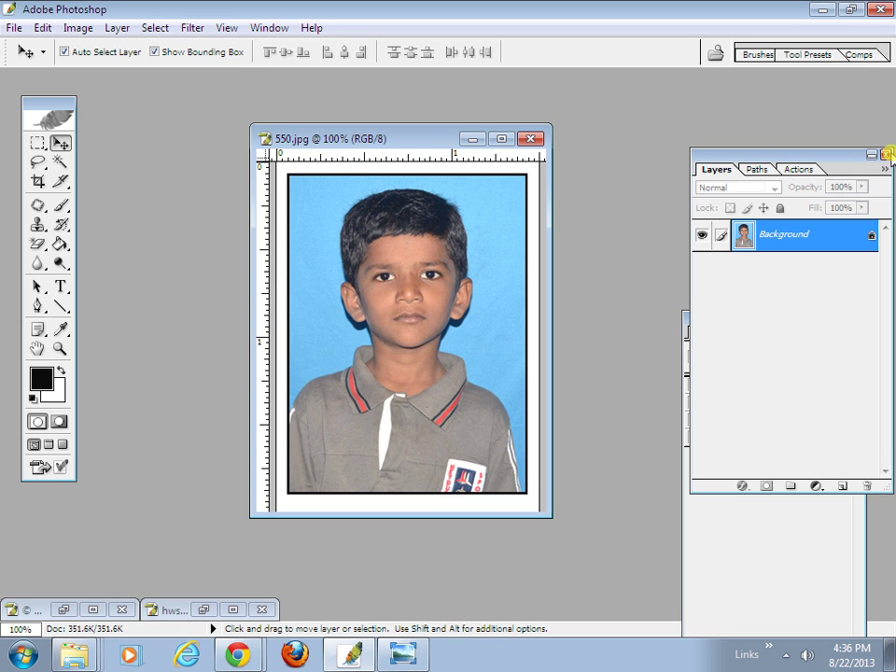
- Hide the Layers palette, show it again and shift it slightly closer to the photo
{"action": "left_click", "coordinate": [886, 154]}
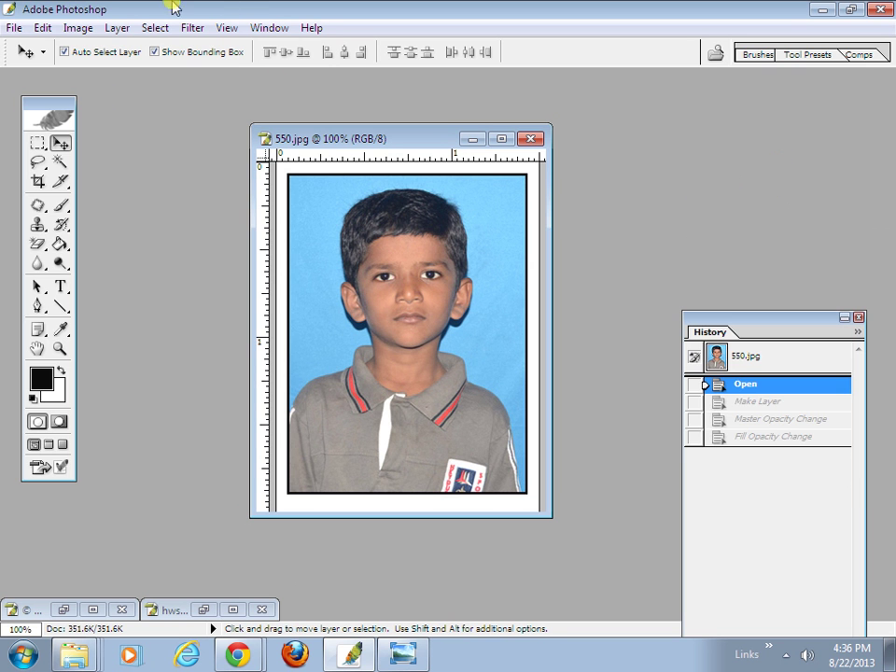
{"action": "left_click", "coordinate": [257, 28]}
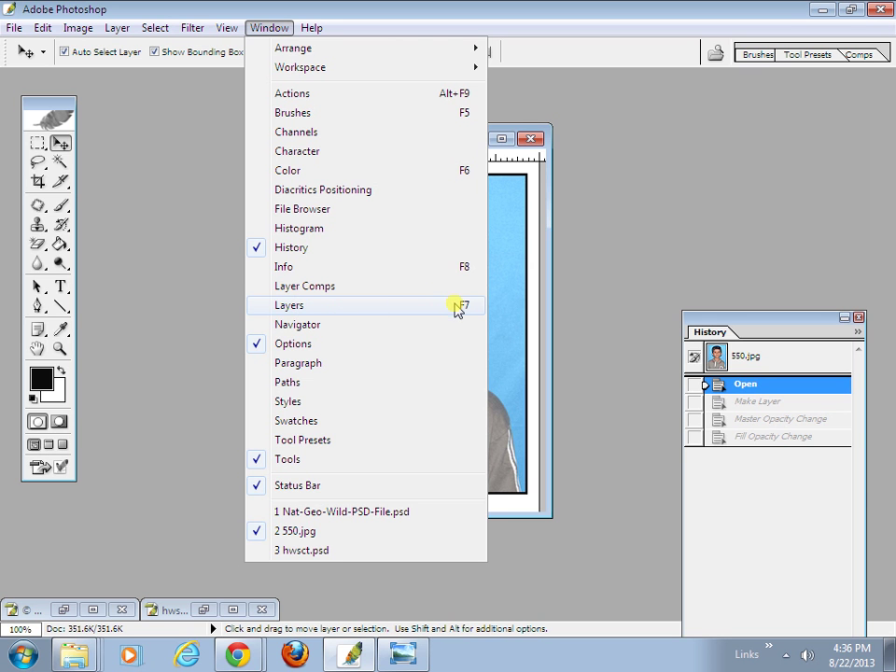
{"action": "left_click", "coordinate": [296, 309]}
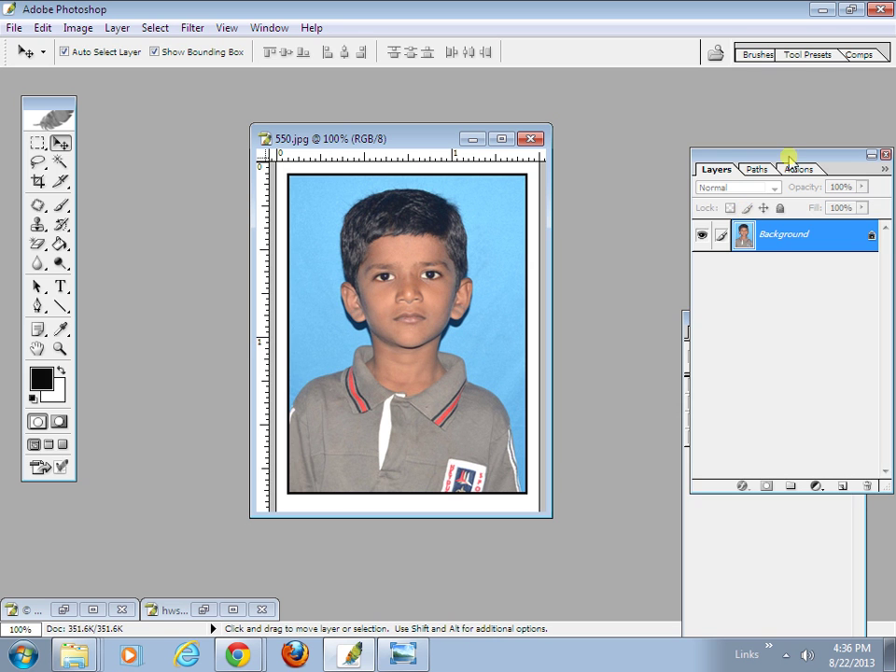
{"action": "left_click_drag", "start_coordinate": [782, 152], "coordinate": [766, 137]}
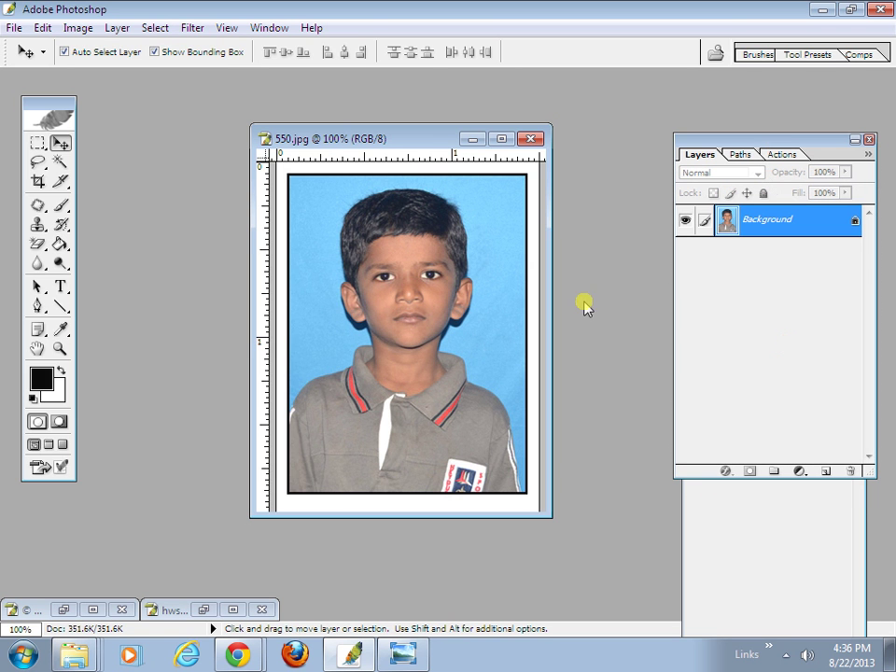
- Convert the locked Background into a regular layer in Normal mode at 100% opacity, and maximize the image window
{"action": "left_click", "coordinate": [824, 220]}
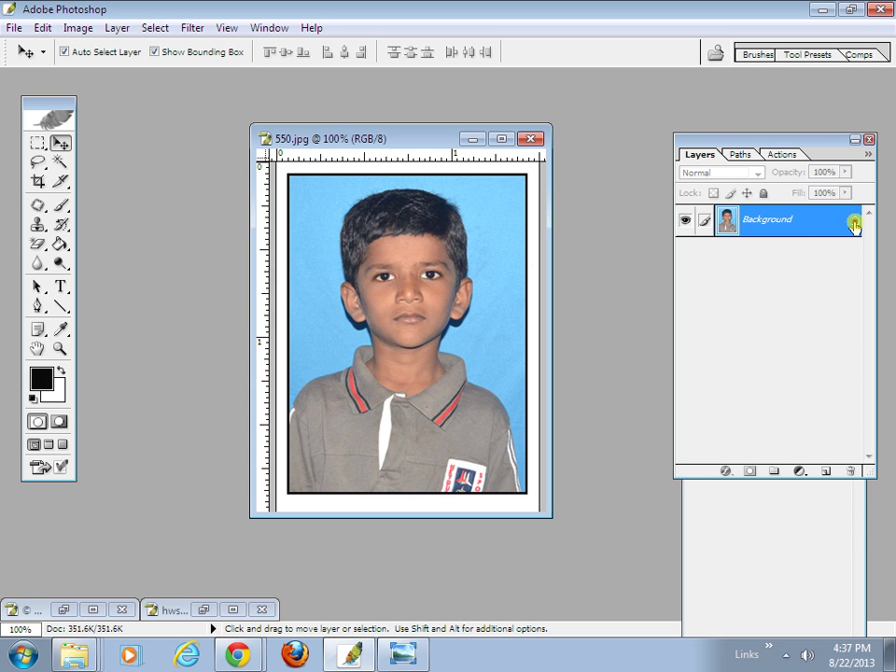
{"action": "double_click", "coordinate": [856, 224]}
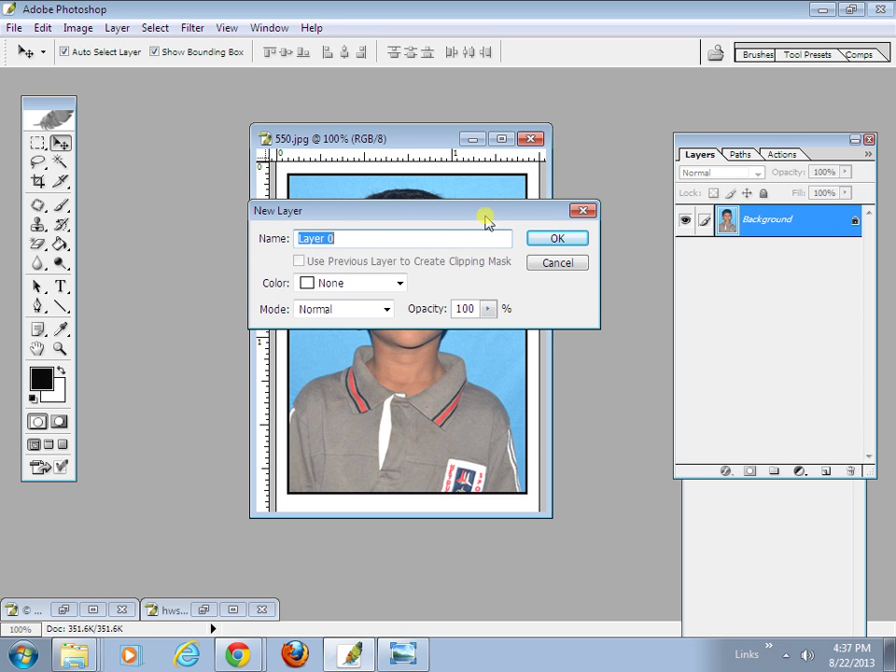
{"action": "left_click_drag", "start_coordinate": [435, 213], "coordinate": [459, 214]}
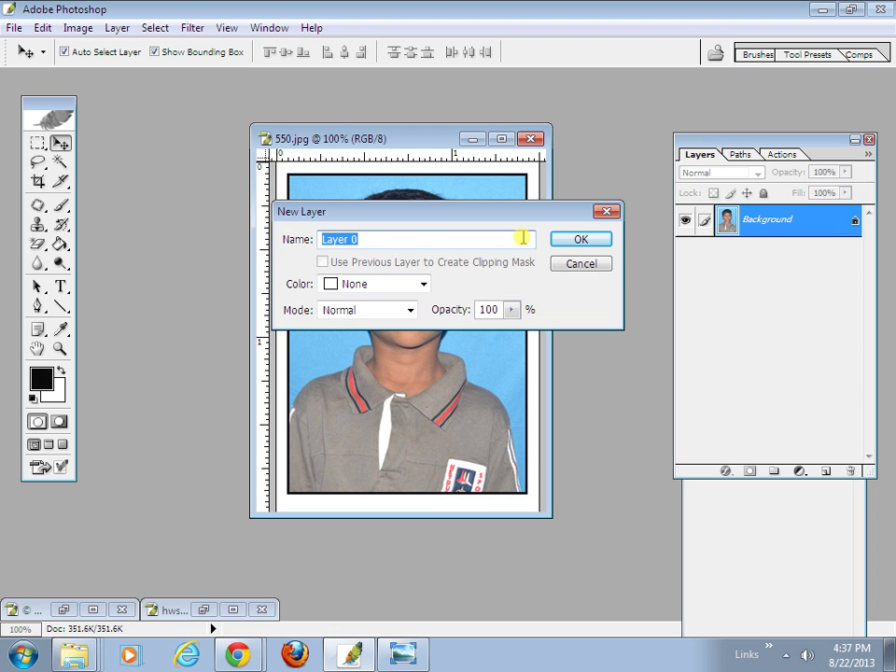
{"action": "left_click", "coordinate": [588, 241]}
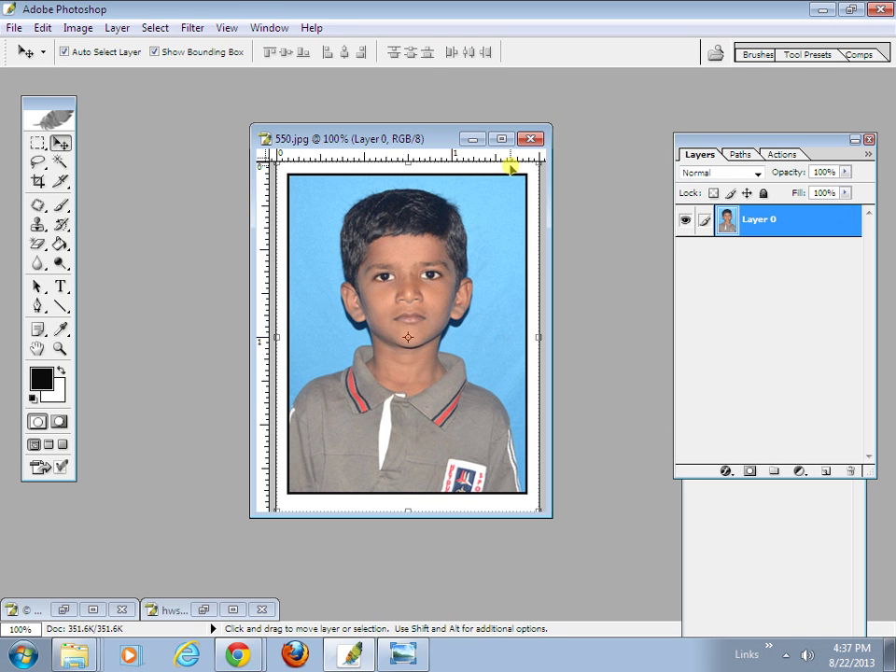
{"action": "left_click", "coordinate": [502, 138]}
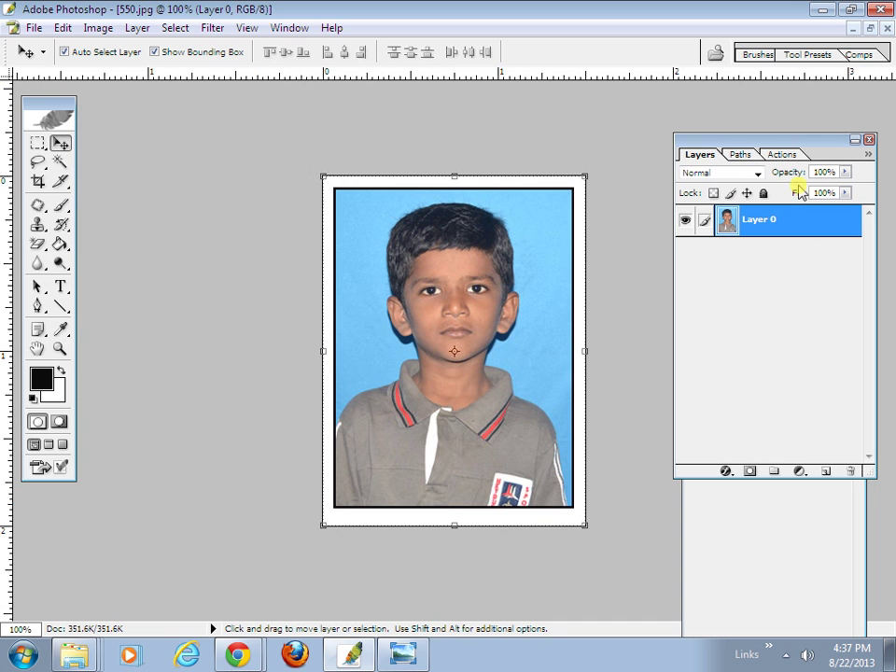
- Lower the layer's opacity to 17% and restore it to 100%, and set its fill to 100%
{"action": "left_click", "coordinate": [845, 171]}
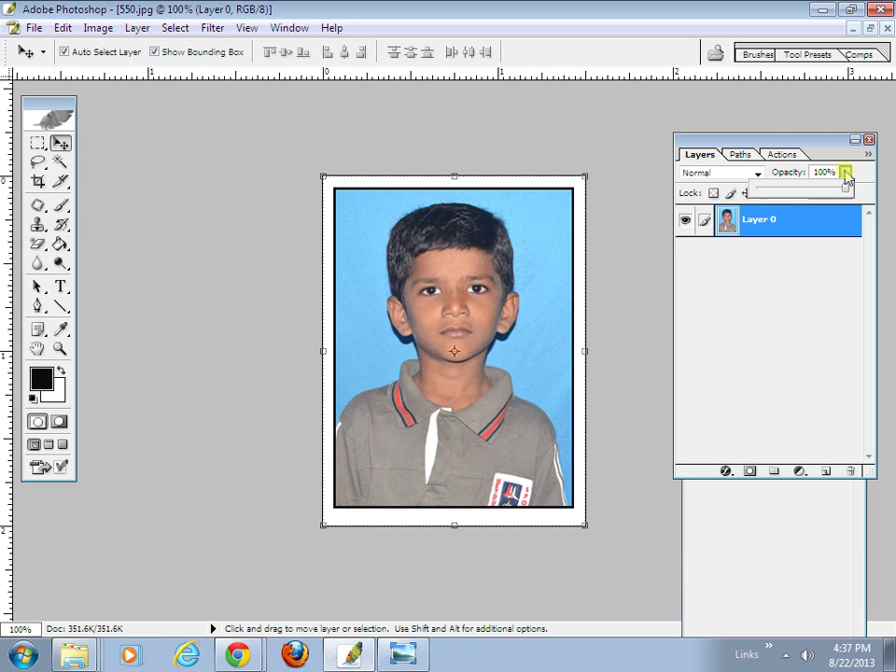
{"action": "left_click_drag", "start_coordinate": [845, 187], "coordinate": [771, 203]}
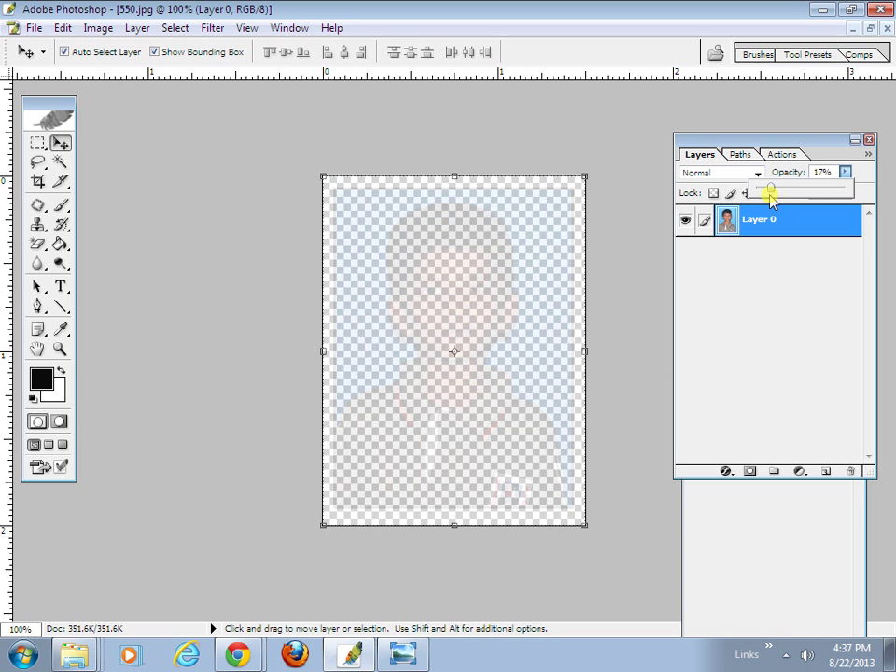
{"action": "left_click_drag", "start_coordinate": [771, 196], "coordinate": [856, 178]}
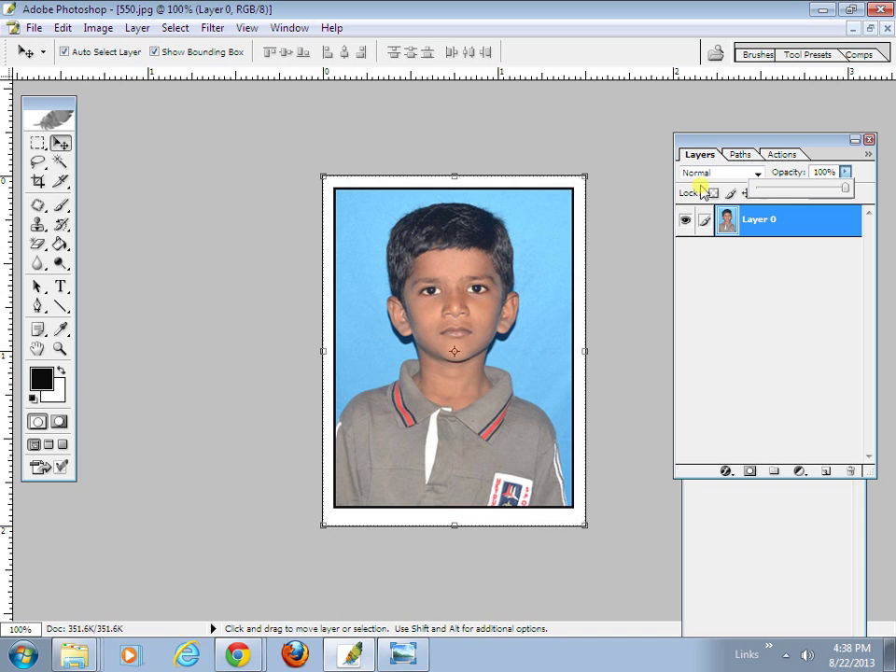
{"action": "left_click", "coordinate": [856, 176]}
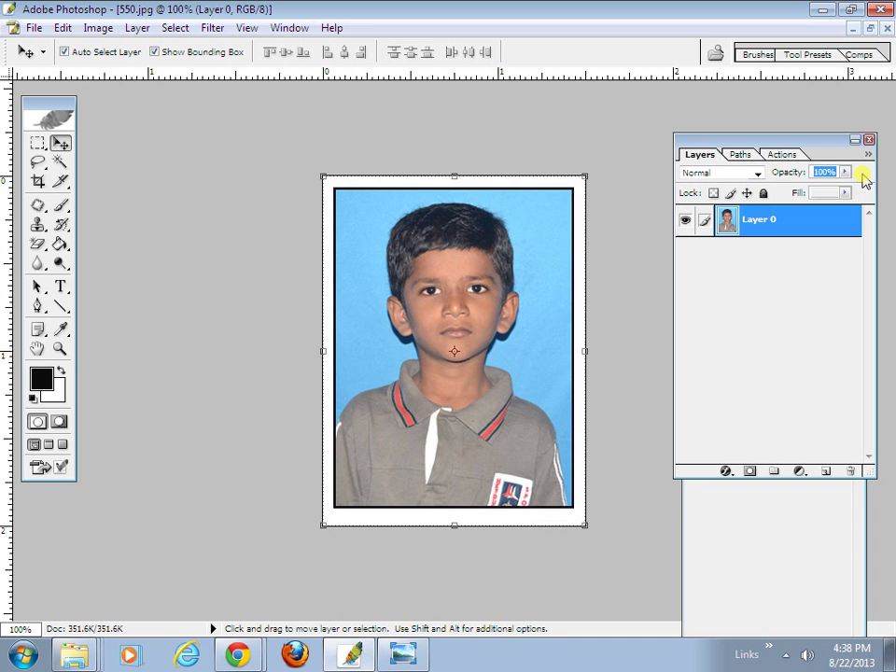
{"action": "left_click", "coordinate": [844, 193]}
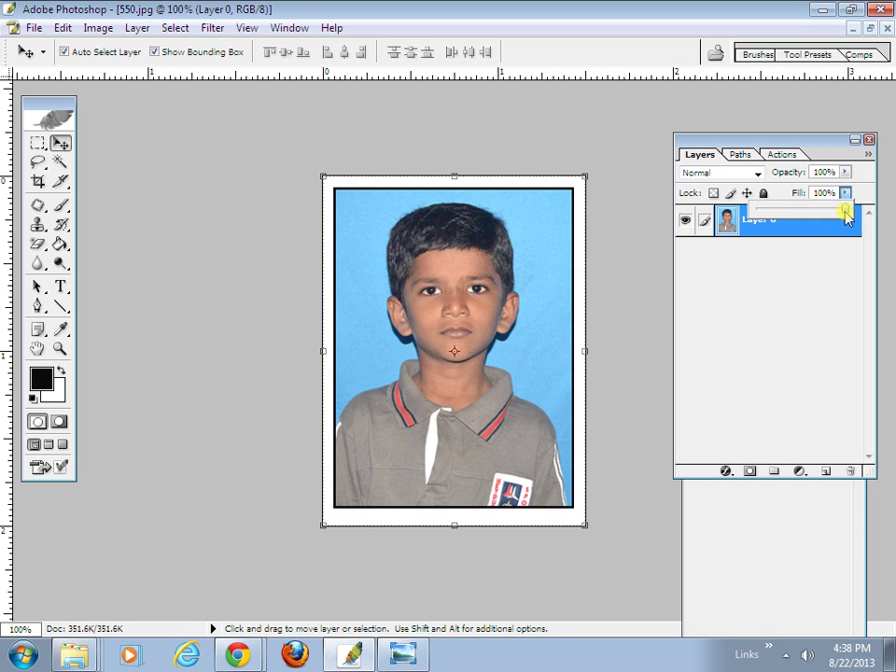
{"action": "mouse_move", "coordinate": [844, 213]}
{"action": "left_mouse_down"}
{"action": "mouse_move", "coordinate": [800, 207]}
{"action": "mouse_move", "coordinate": [773, 215]}
{"action": "mouse_move", "coordinate": [775, 204]}
{"action": "mouse_move", "coordinate": [758, 214]}
{"action": "mouse_move", "coordinate": [817, 203]}
{"action": "mouse_move", "coordinate": [853, 213]}
{"action": "left_mouse_up"}
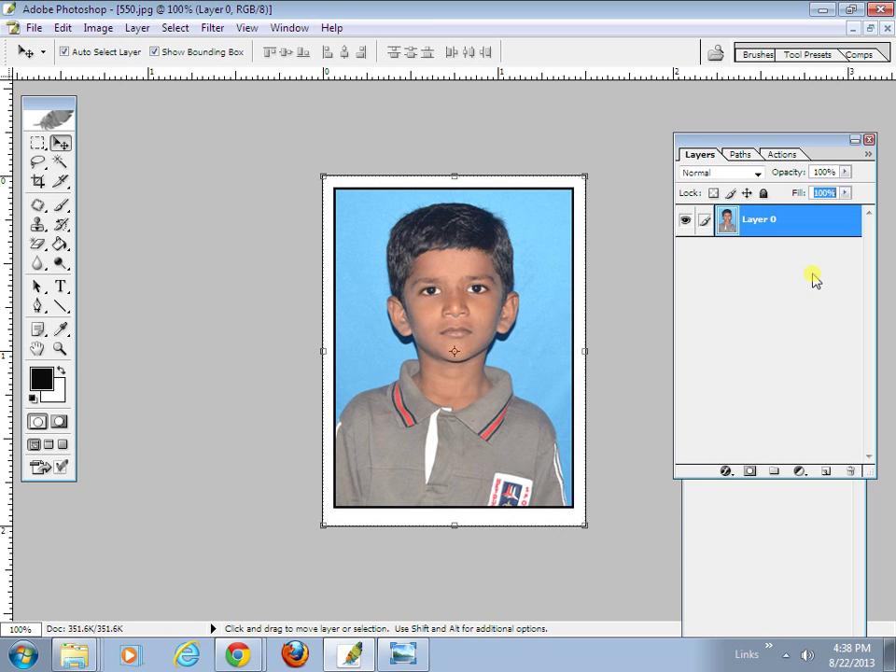
- Lock all properties of the layer, rename it with a person's first name, and unlock it
{"action": "left_click", "coordinate": [765, 194]}
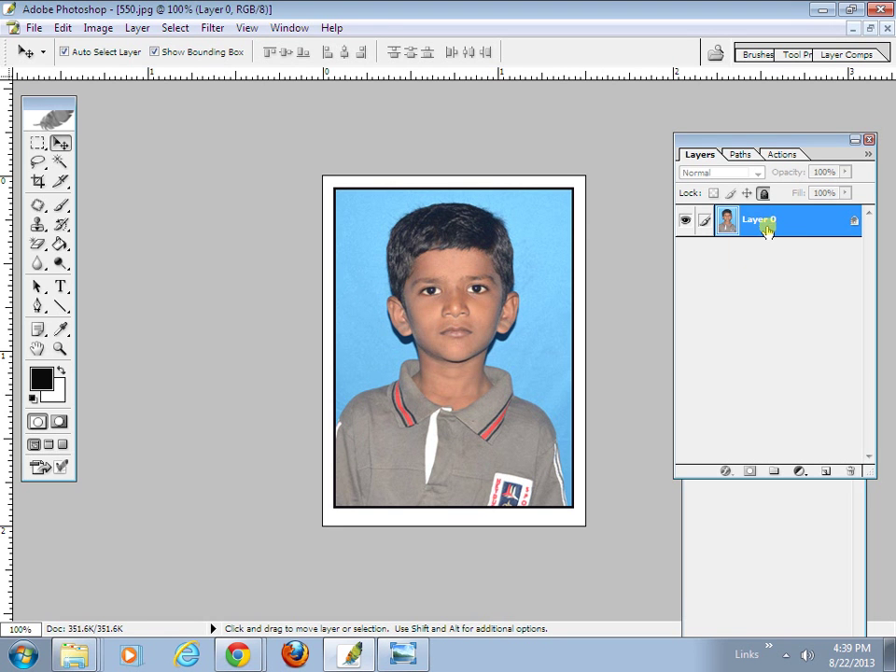
{"action": "double_click", "coordinate": [769, 230]}
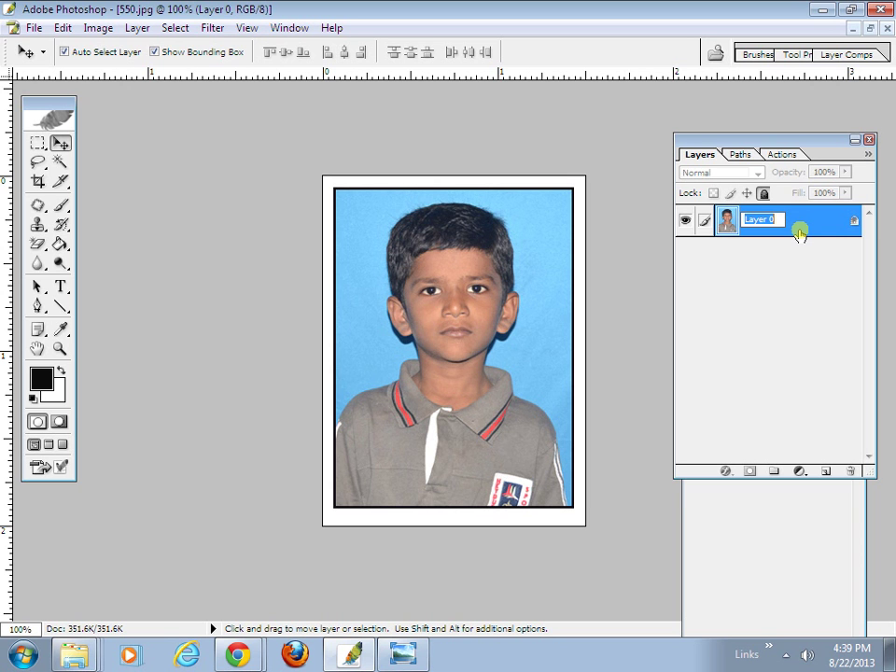
{"action": "type", "text": "bharath"}
{"action": "key", "text": "Return"}
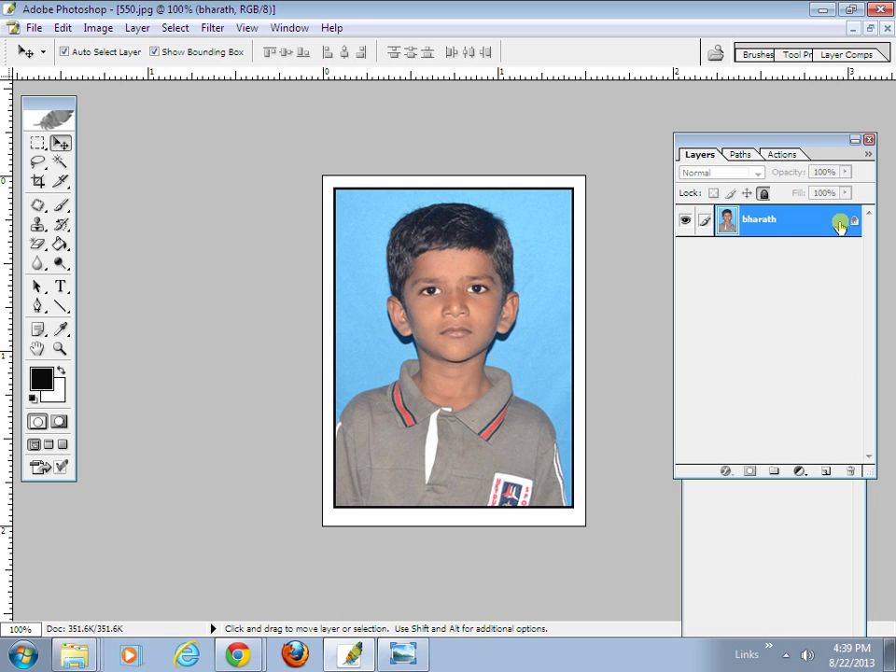
{"action": "left_click", "coordinate": [764, 194]}
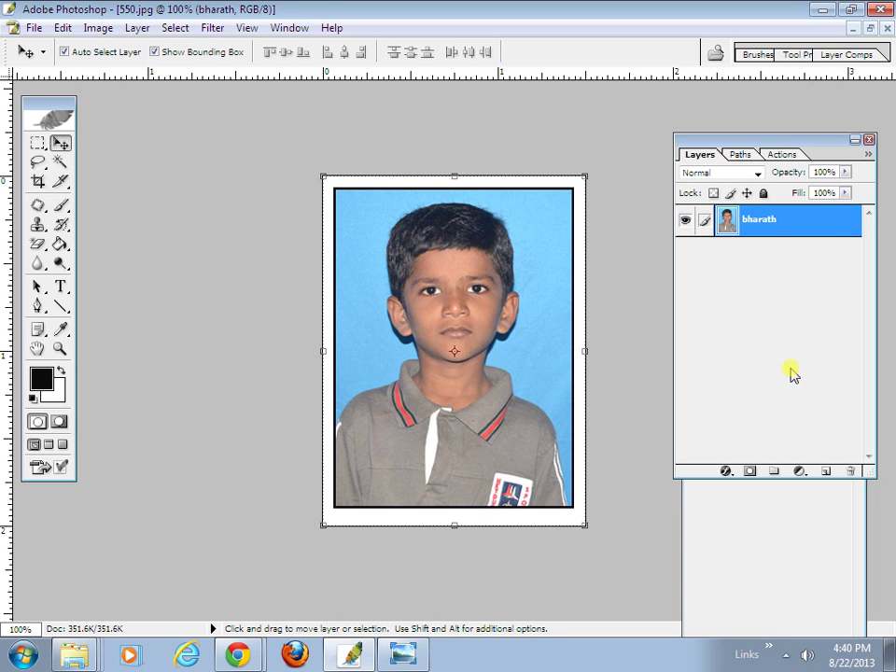
{"action": "left_click", "coordinate": [734, 474]}
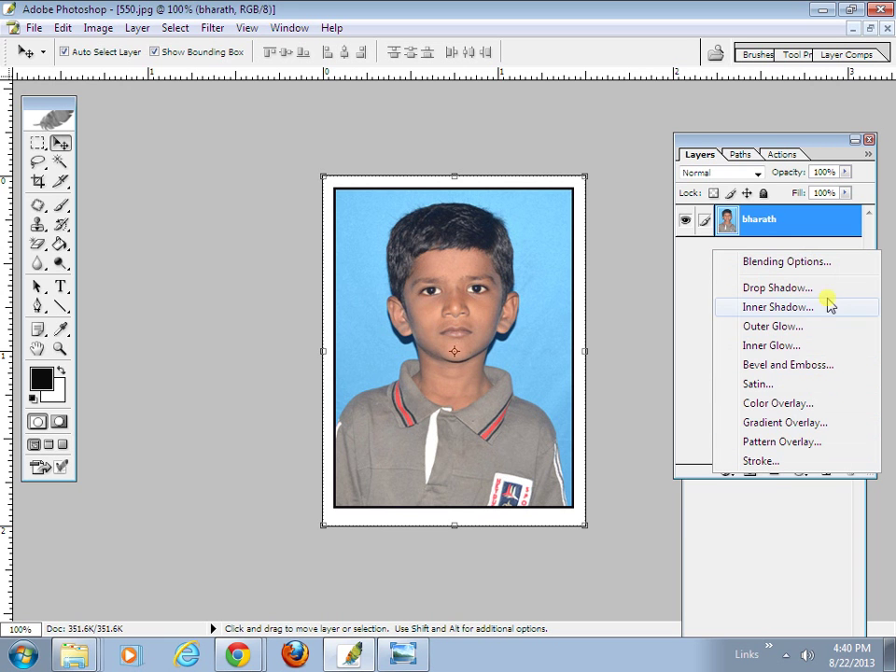
{"action": "left_click", "coordinate": [692, 304]}
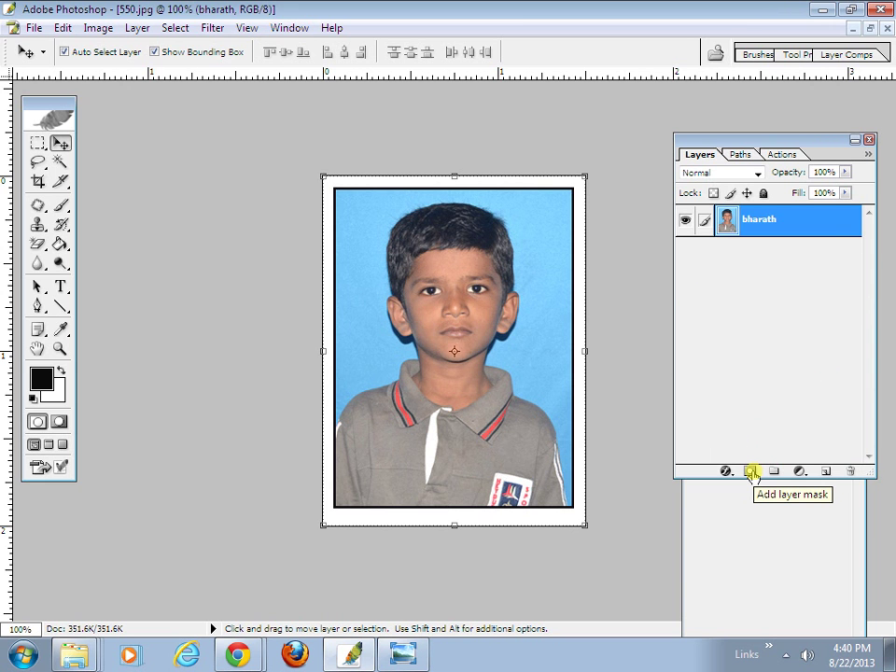
- Try a Levels adjustment layer on the photo with a midtone input level of 1.18
{"action": "left_click", "coordinate": [802, 472]}
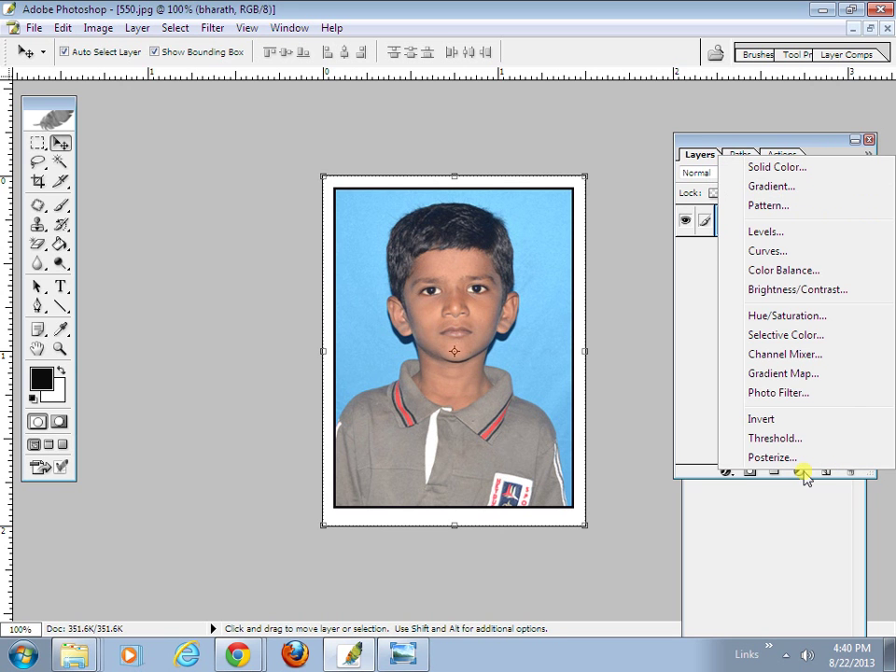
{"action": "left_click", "coordinate": [791, 231]}
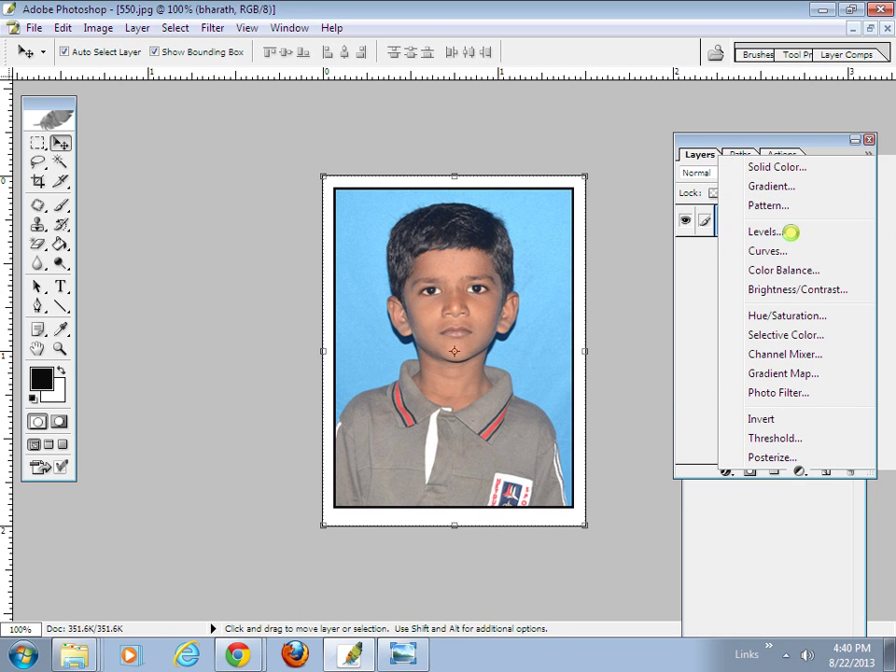
{"action": "left_click_drag", "start_coordinate": [628, 168], "coordinate": [744, 184]}
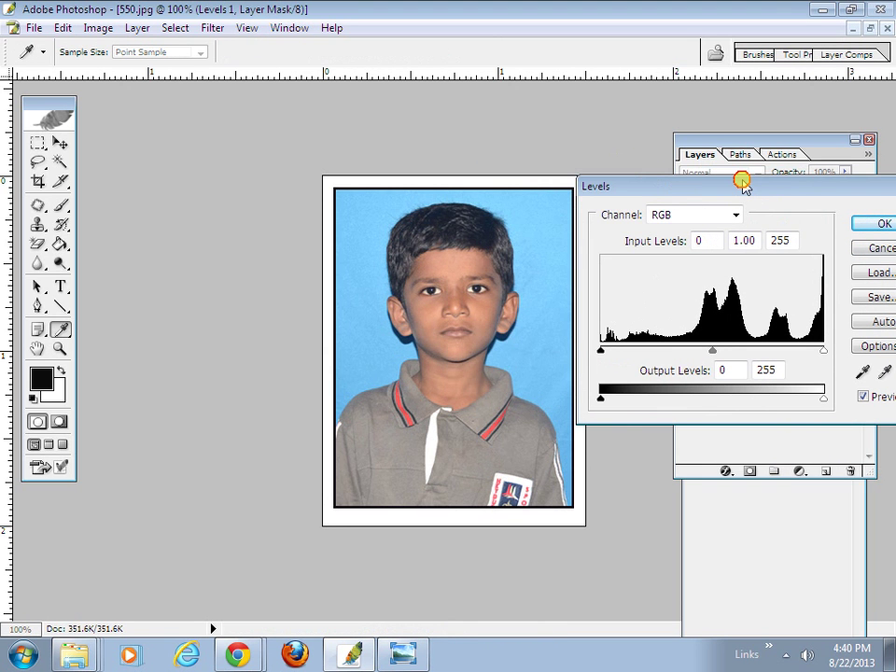
{"action": "mouse_move", "coordinate": [712, 351]}
{"action": "left_mouse_down"}
{"action": "mouse_move", "coordinate": [665, 348]}
{"action": "mouse_move", "coordinate": [758, 353]}
{"action": "mouse_move", "coordinate": [700, 357]}
{"action": "left_mouse_up"}
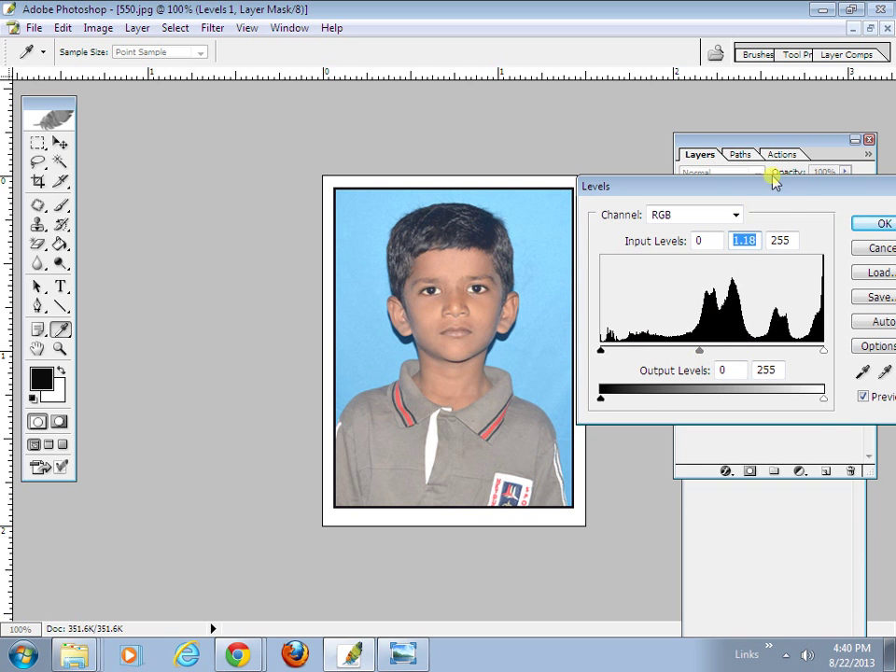
{"action": "left_click_drag", "start_coordinate": [796, 182], "coordinate": [680, 184]}
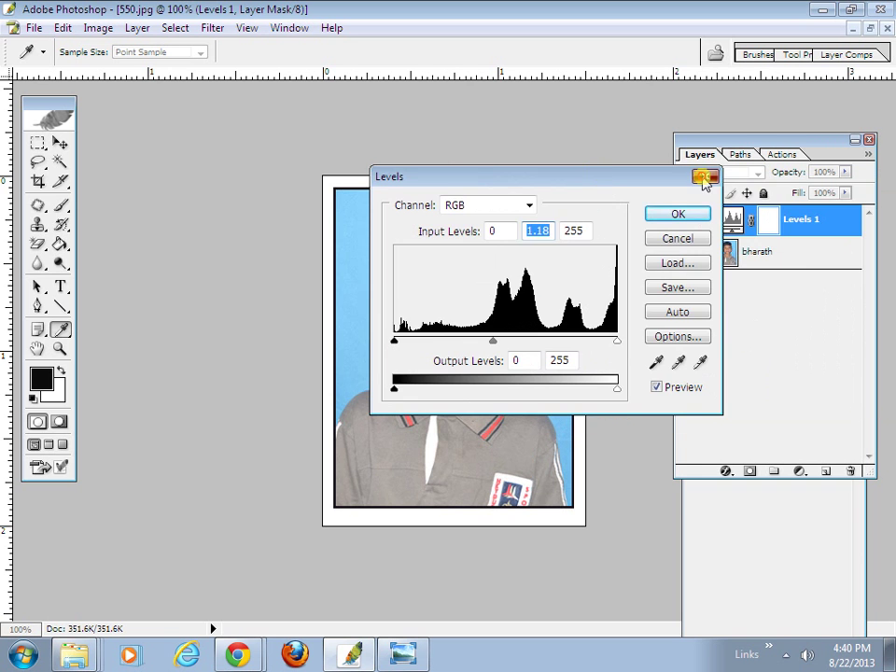
{"action": "left_click", "coordinate": [705, 177]}
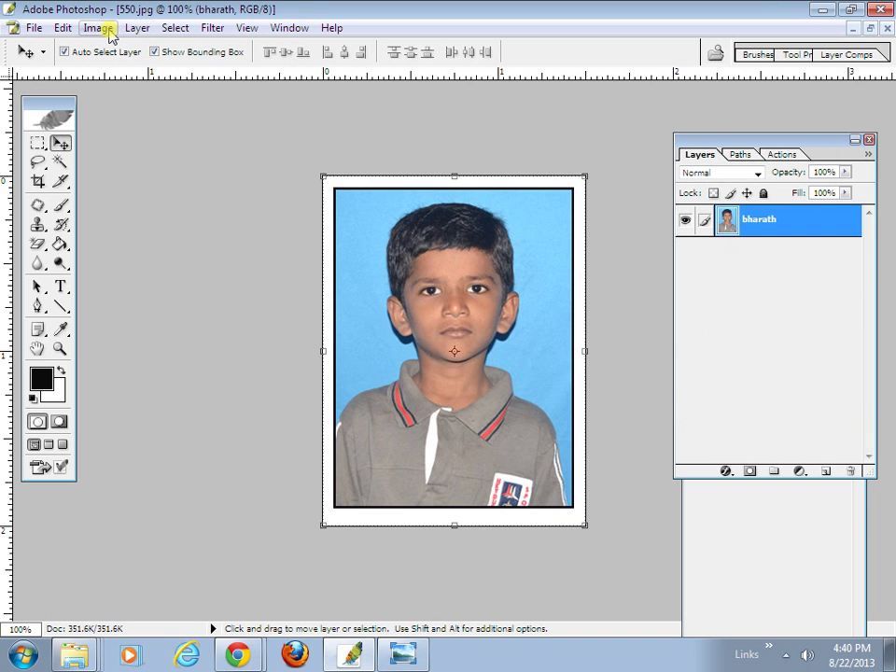
- Compare the commands available under image Adjustments with the list of fill and adjustment layer types
{"action": "left_click", "coordinate": [105, 30]}
{"action": "mouse_move", "coordinate": [170, 82]}
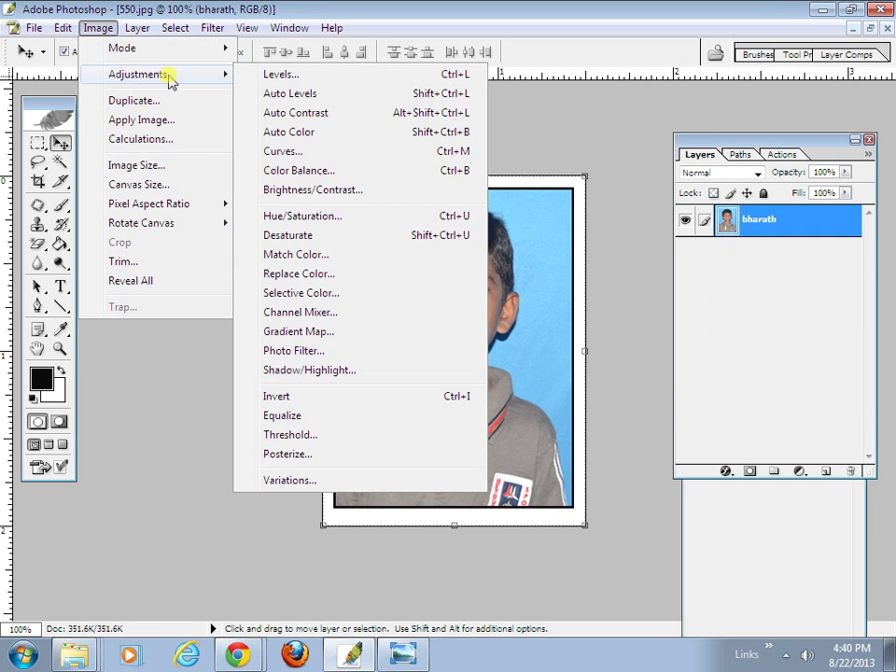
{"action": "key", "text": "Escape"}
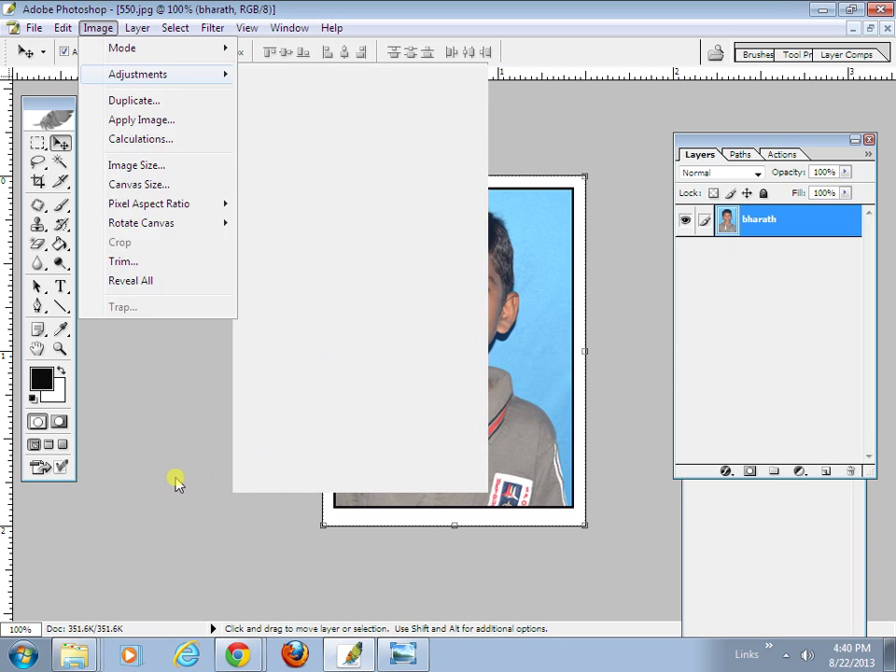
{"action": "key", "text": "Escape"}
{"action": "left_click", "coordinate": [801, 472]}
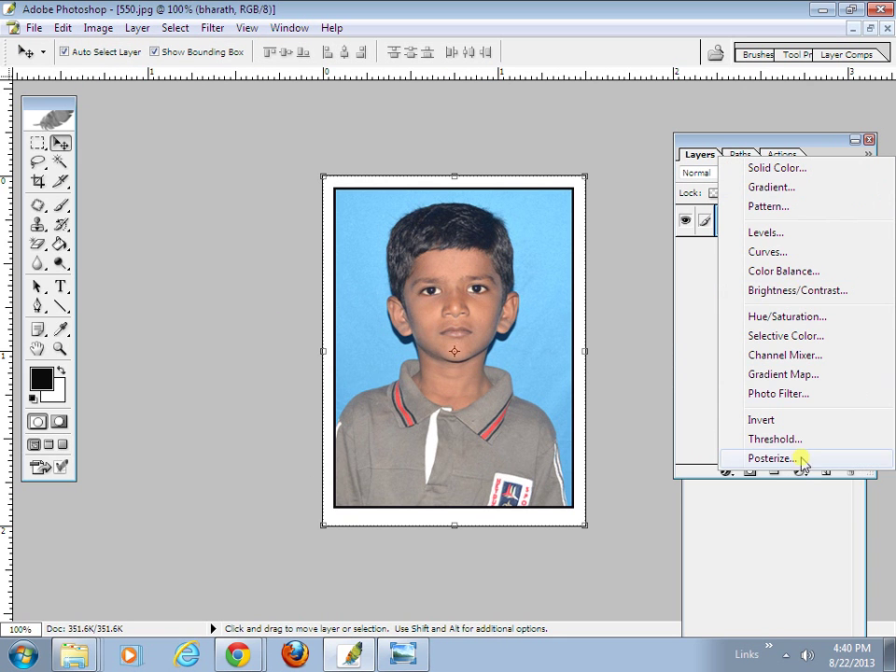
{"action": "left_click", "coordinate": [728, 541]}
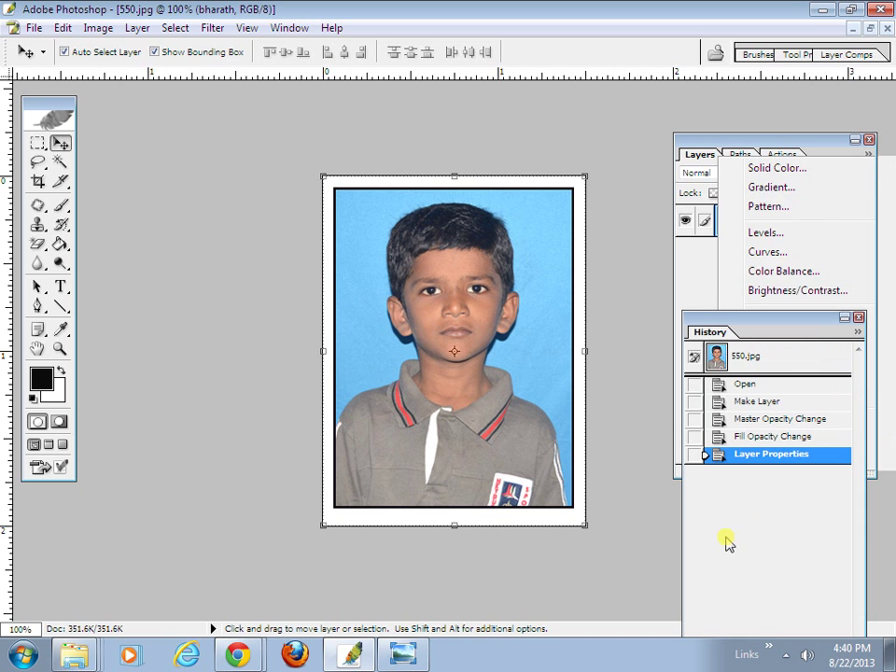
{"action": "left_click", "coordinate": [105, 30]}
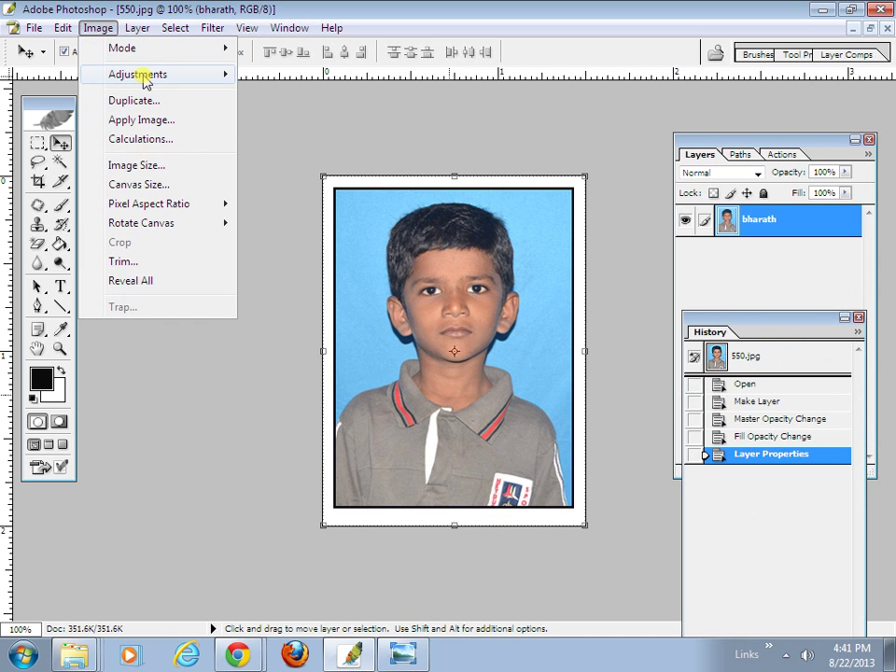
{"action": "left_click", "coordinate": [151, 400]}
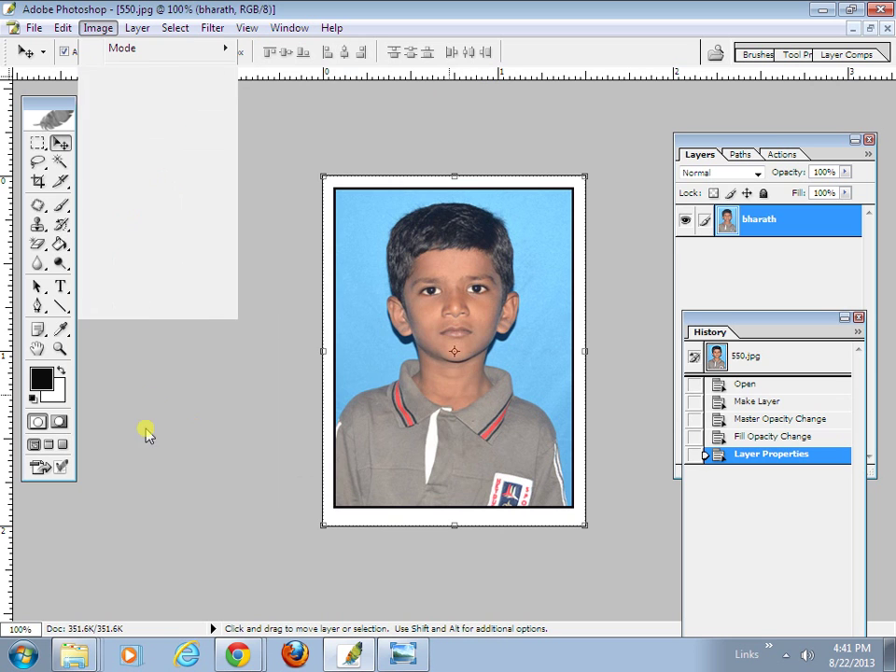
- Add a new empty layer above the portrait layer and switch the active layer between the two
{"action": "left_click", "coordinate": [779, 142]}
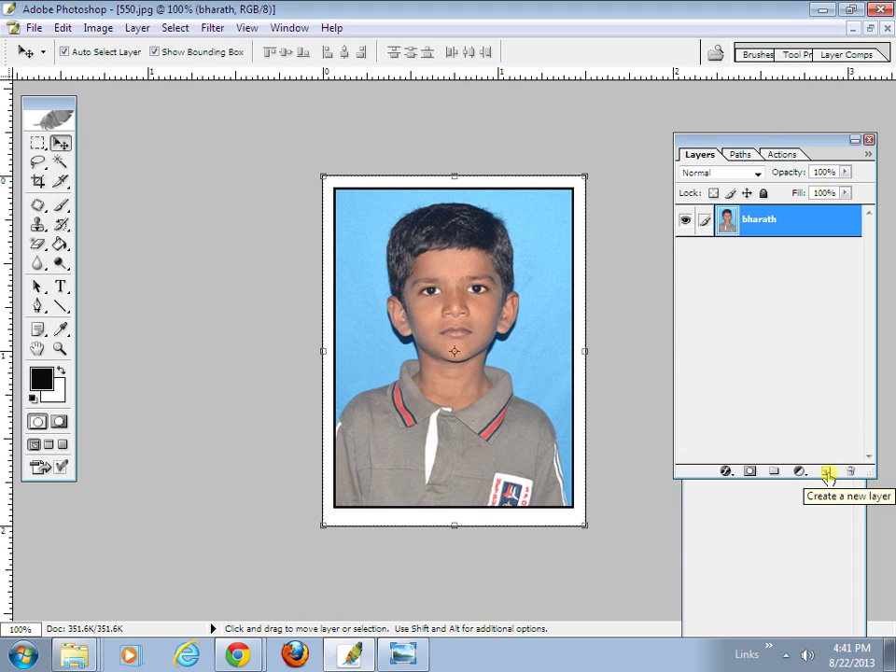
{"action": "left_click", "coordinate": [827, 471]}
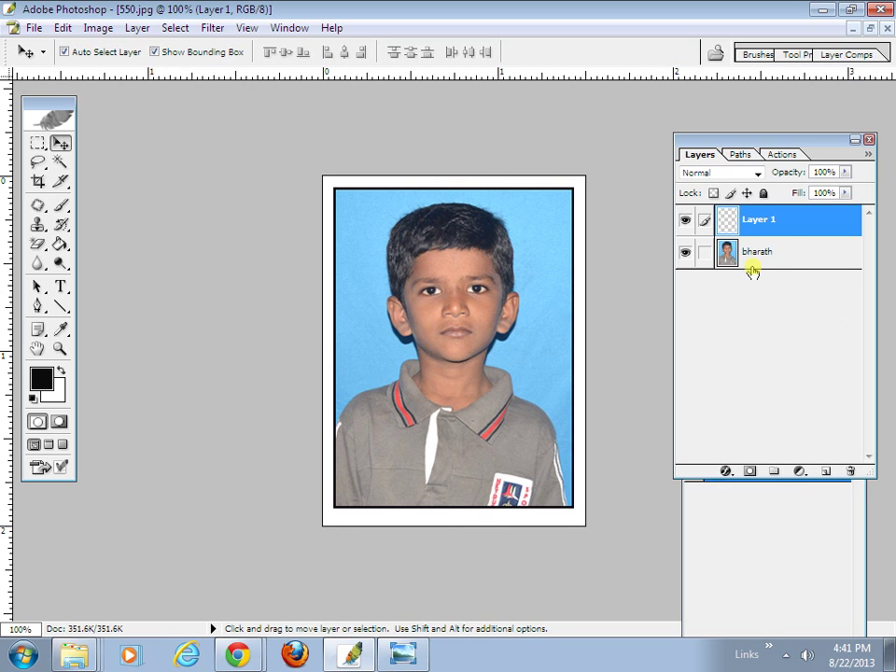
{"action": "left_click", "coordinate": [783, 227]}
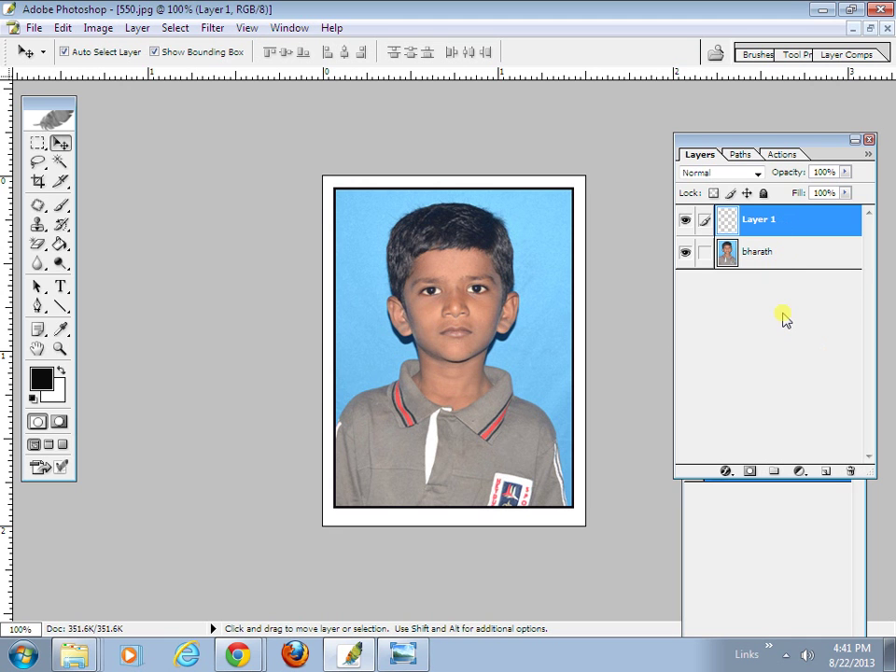
{"action": "left_click", "coordinate": [772, 255]}
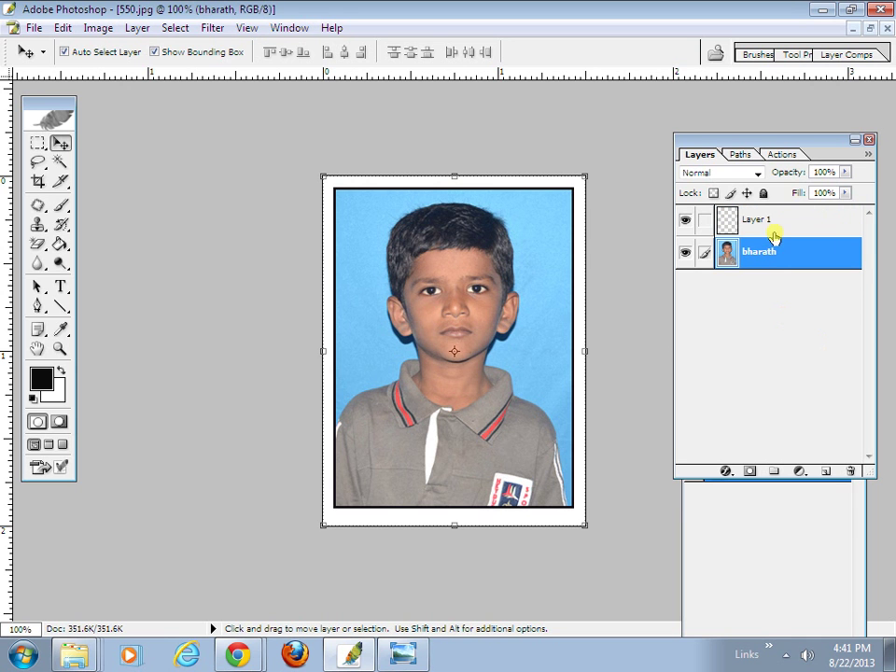
{"action": "left_click", "coordinate": [786, 221]}
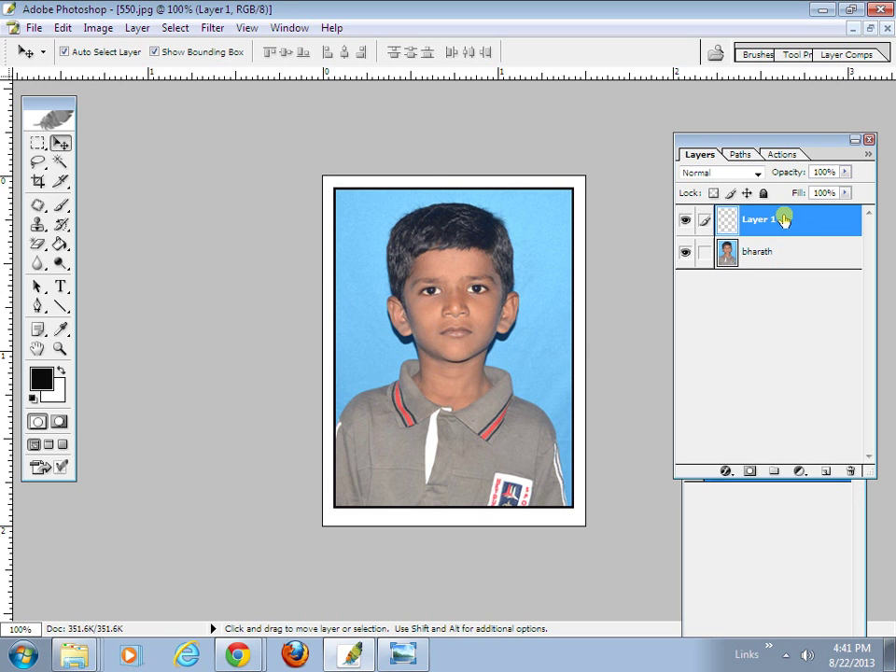
- Delete the empty layer above the portrait, undo the deletion, and delete the layer again
{"action": "left_click_drag", "start_coordinate": [784, 219], "coordinate": [851, 467]}
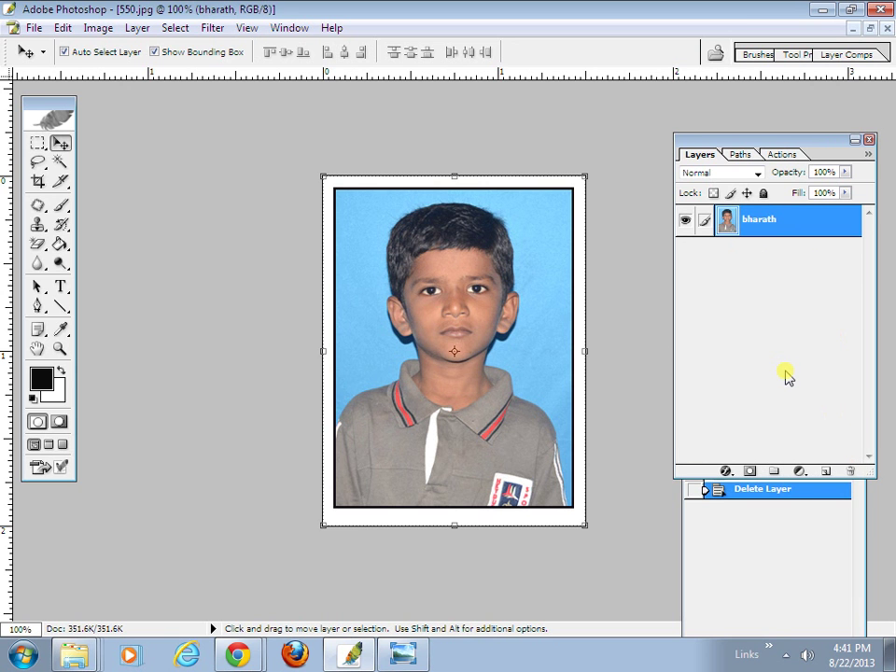
{"action": "key", "text": "ctrl+z"}
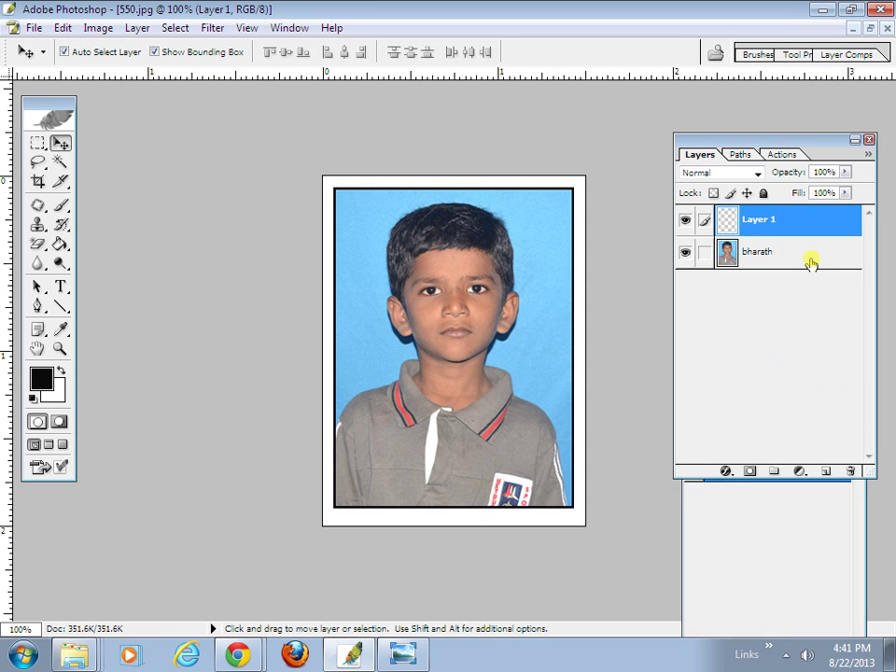
{"action": "right_click", "coordinate": [793, 219]}
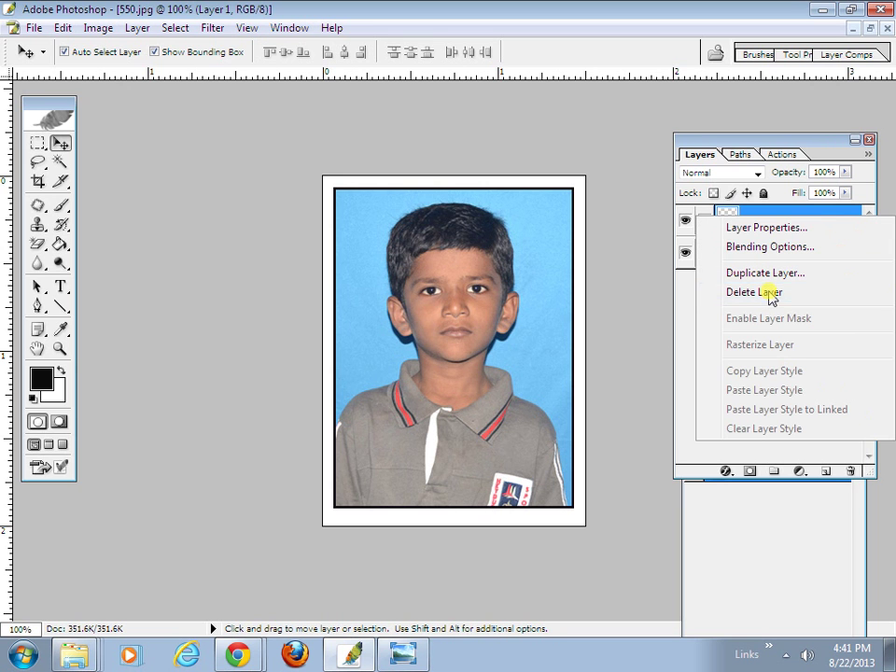
{"action": "left_click", "coordinate": [743, 294]}
{"action": "left_click", "coordinate": [380, 254]}
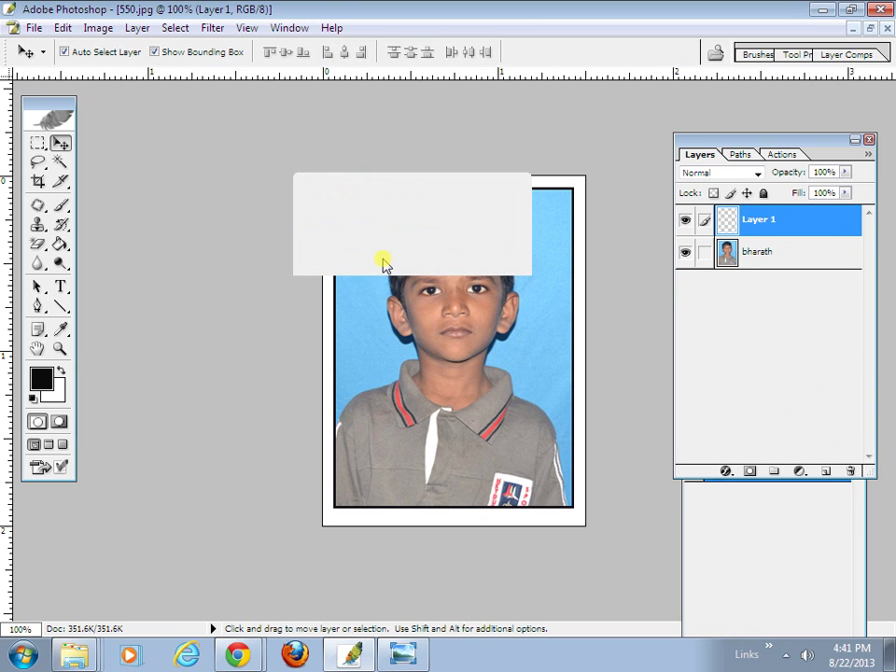
{"action": "left_click", "coordinate": [587, 293]}
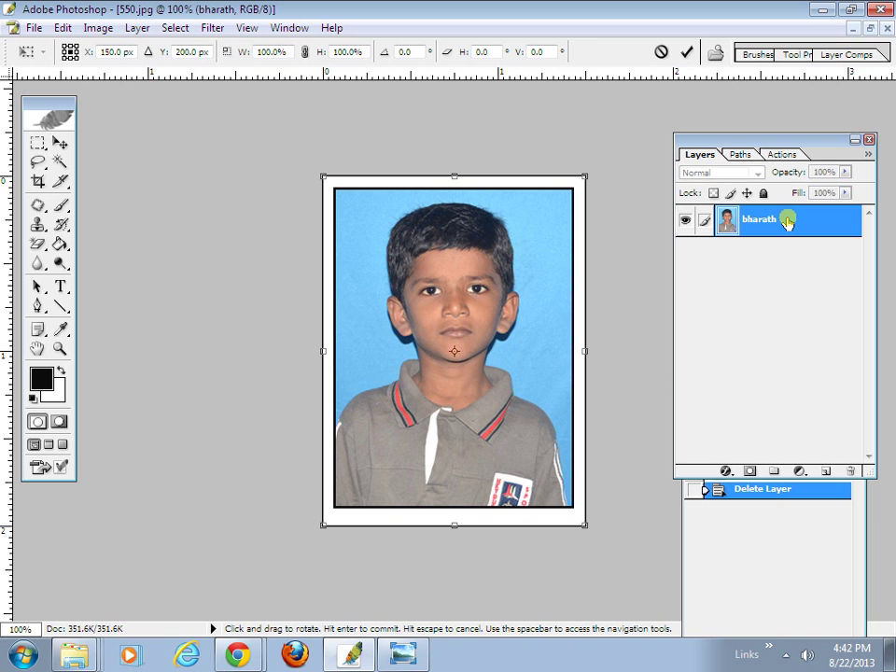
{"action": "key", "text": "Return"}
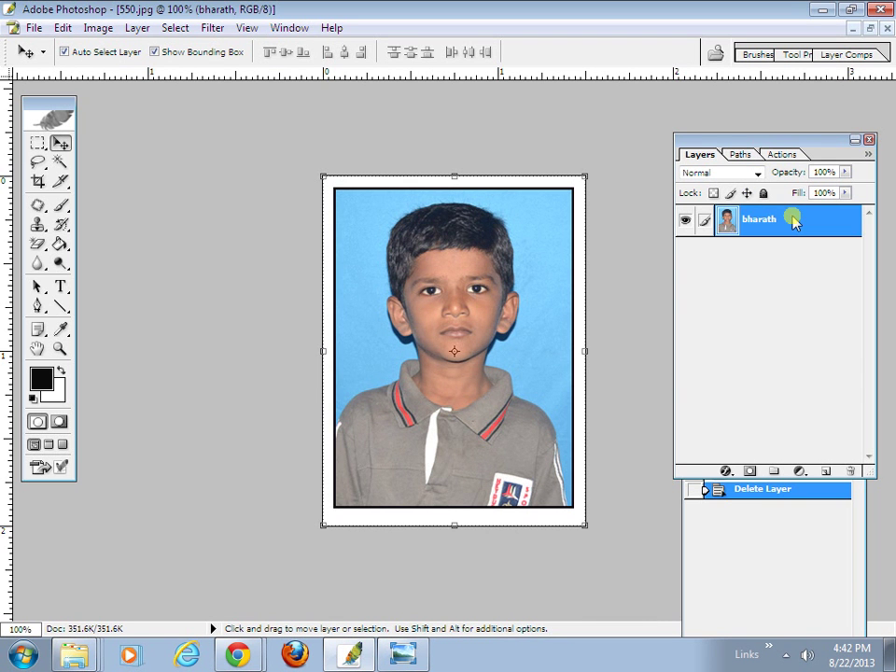
- Duplicate the portrait layer within 550.jpg, keeping the suggested copy name
{"action": "right_click", "coordinate": [793, 220]}
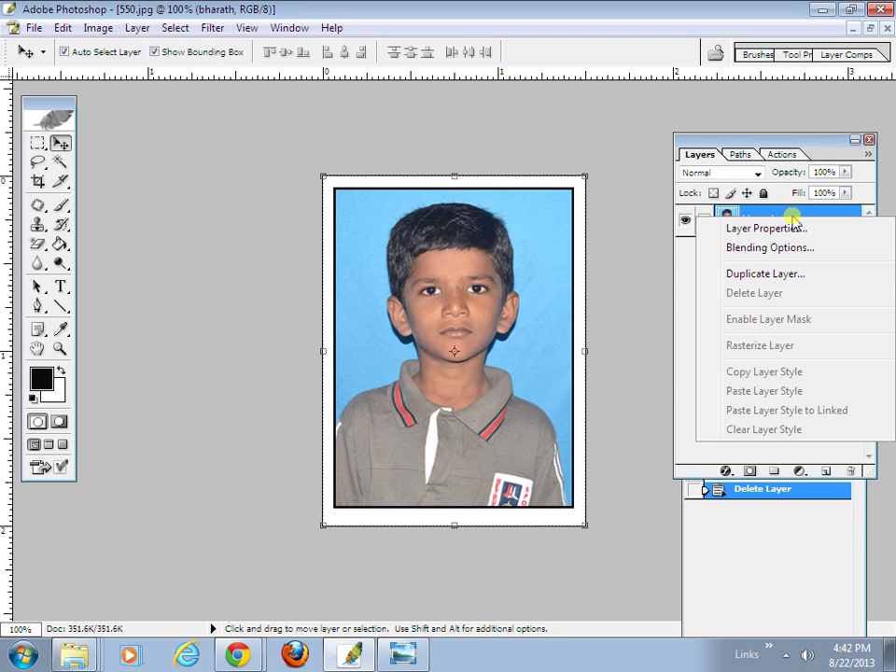
{"action": "left_click", "coordinate": [786, 277]}
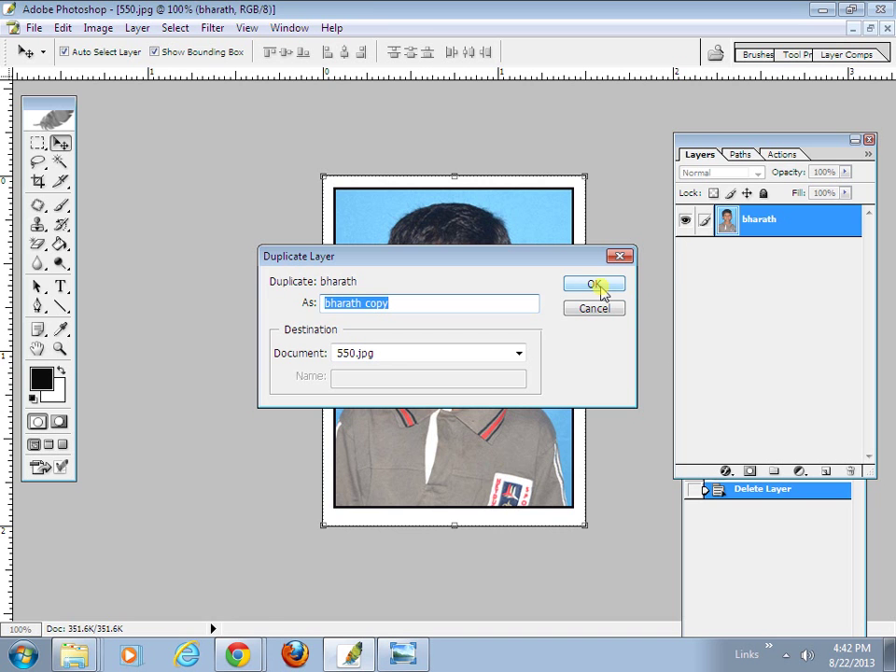
{"action": "left_click", "coordinate": [600, 289]}
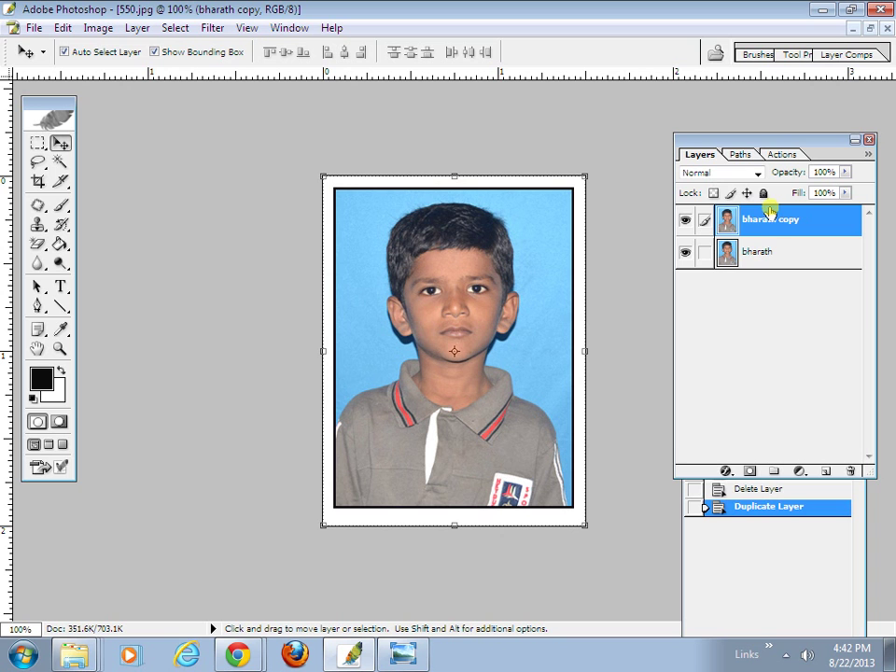
- Hide the original portrait layer and its duplicate, and make both layers visible again
{"action": "left_click", "coordinate": [686, 254]}
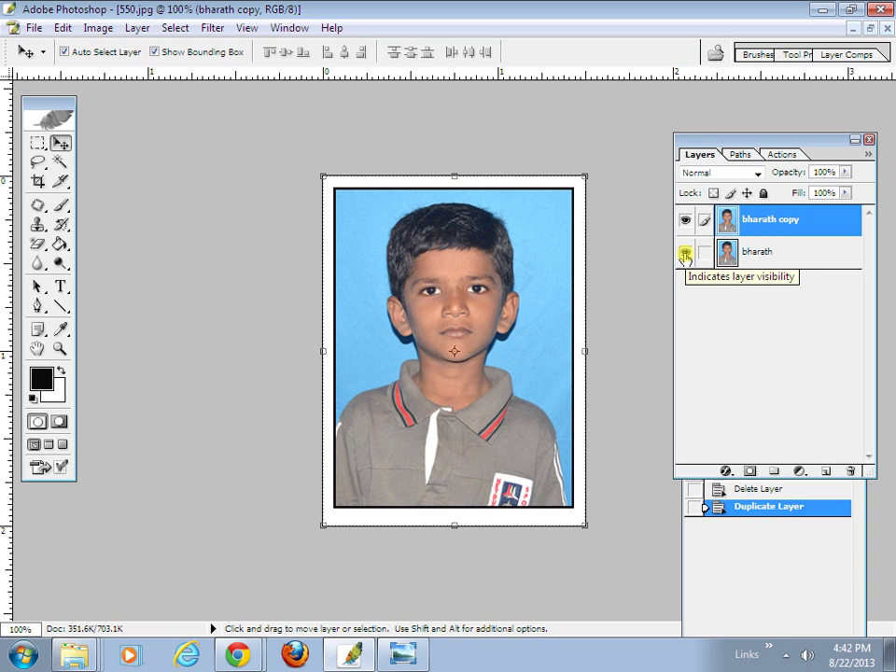
{"action": "left_click", "coordinate": [686, 254]}
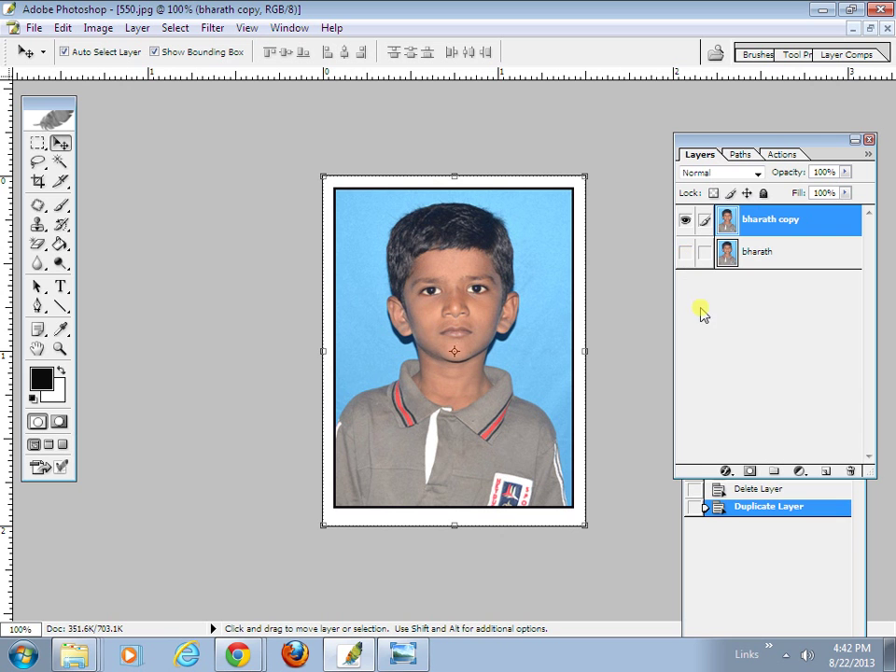
{"action": "left_click", "coordinate": [685, 221]}
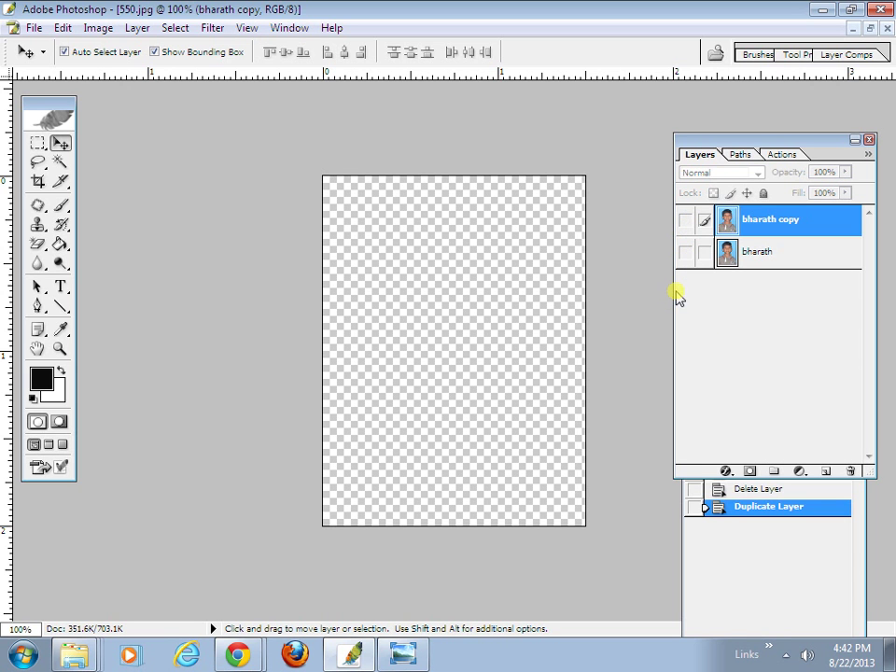
{"action": "left_click", "coordinate": [685, 224]}
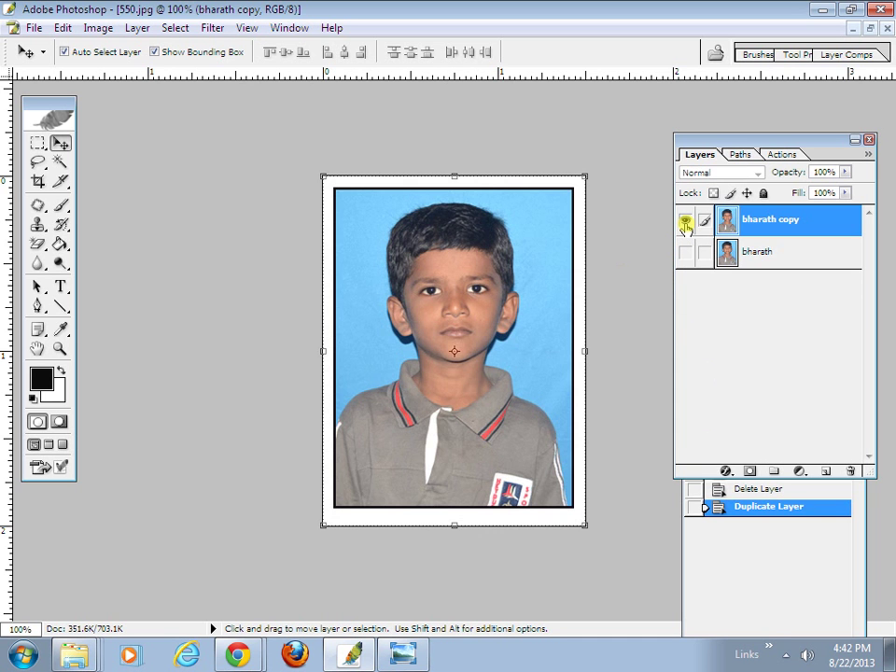
{"action": "left_click", "coordinate": [686, 225]}
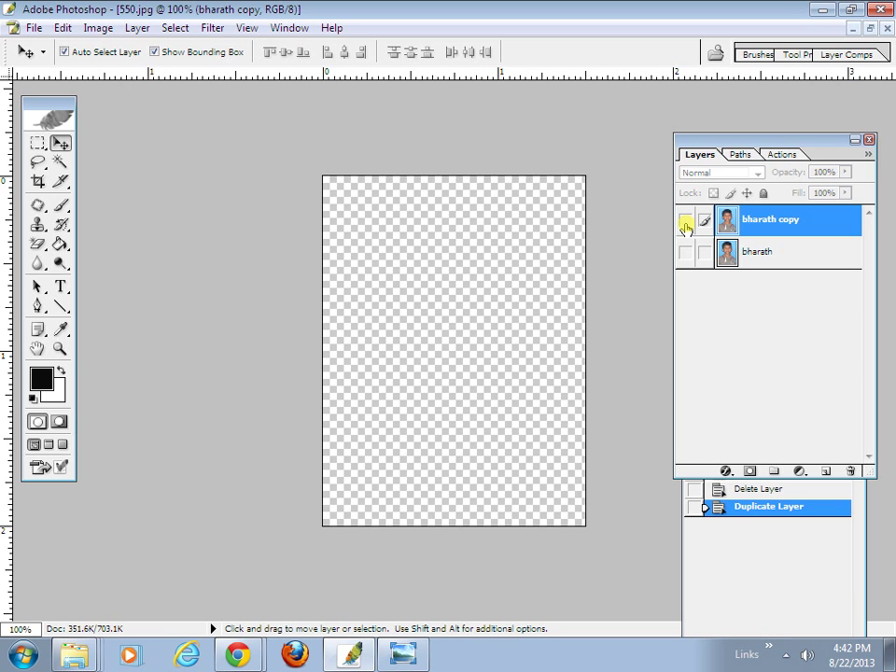
{"action": "left_click", "coordinate": [686, 224]}
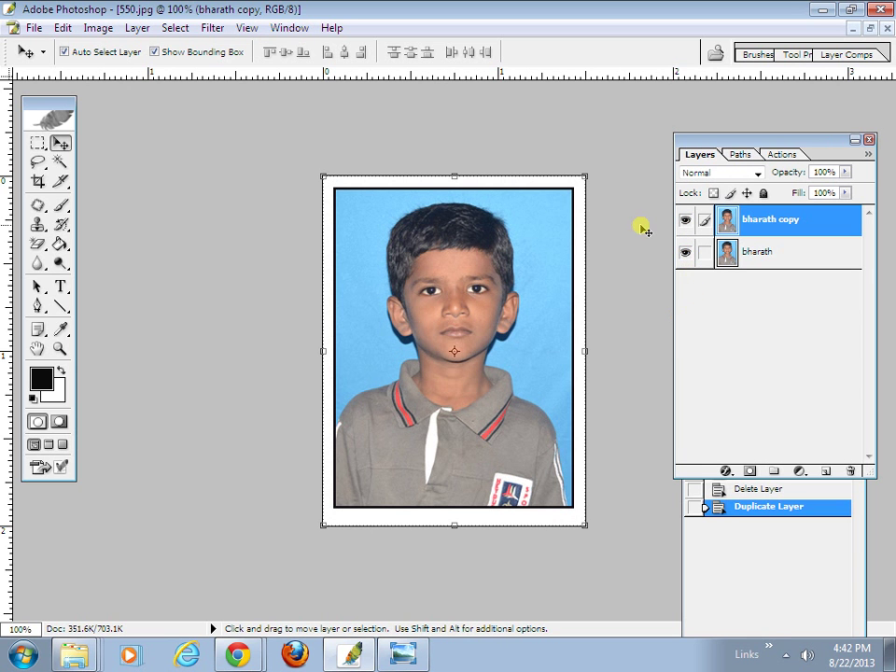
- Restore the hwsct.psd document and arrange its window and the Layers palette so the artwork and layer list are visible
{"action": "left_click", "coordinate": [869, 28]}
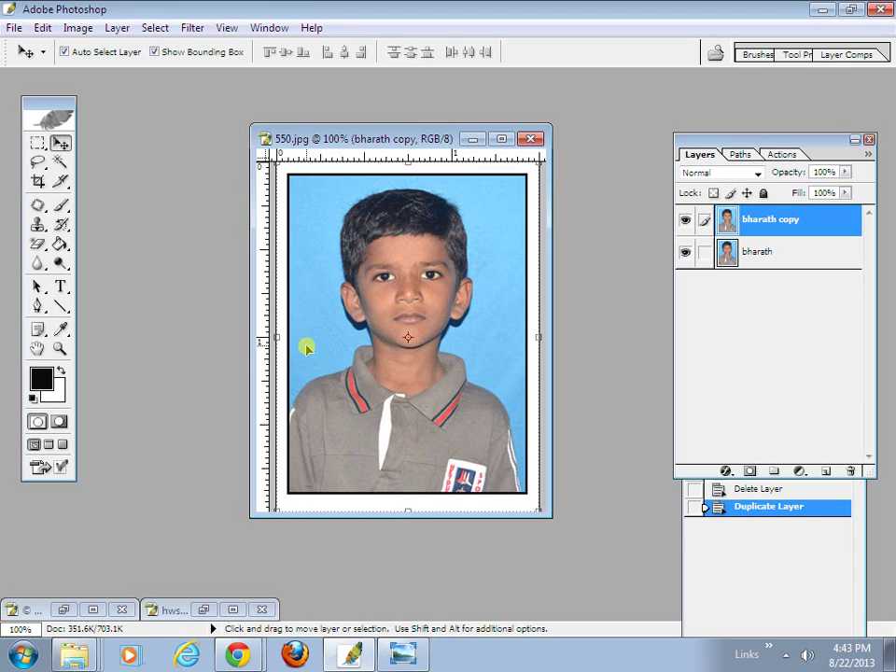
{"action": "left_click", "coordinate": [204, 612]}
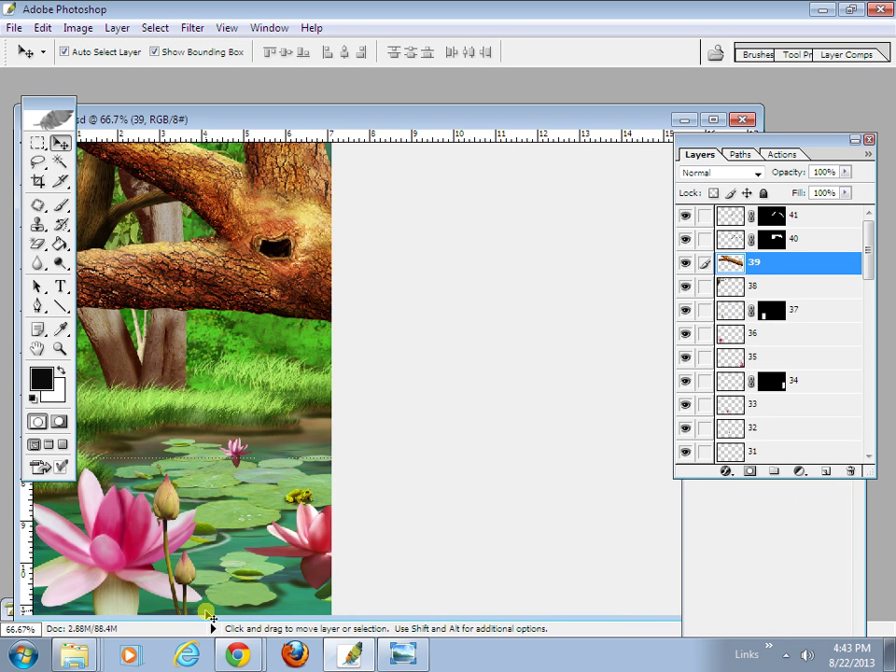
{"action": "left_click_drag", "start_coordinate": [744, 154], "coordinate": [798, 173]}
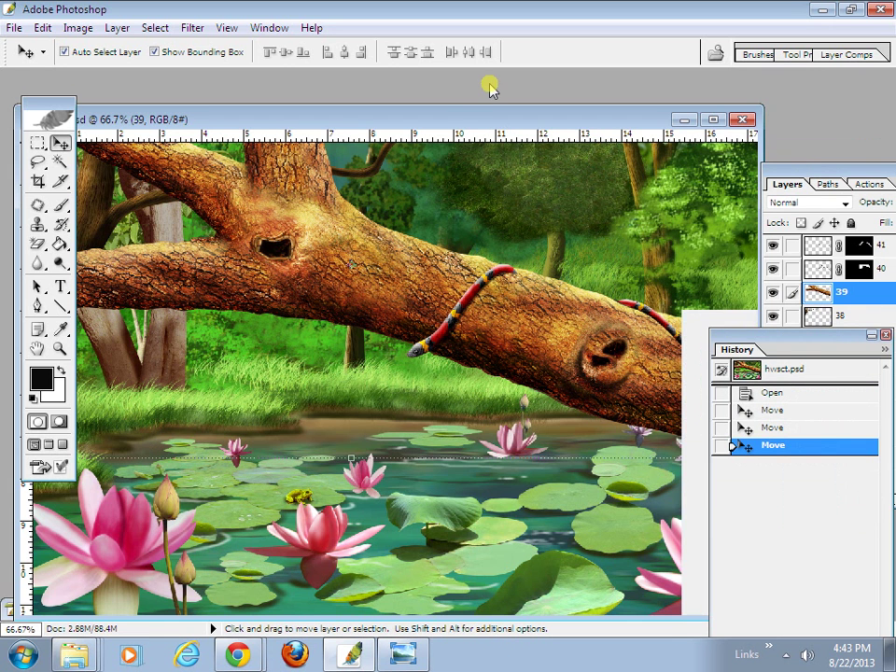
{"action": "left_click_drag", "start_coordinate": [461, 115], "coordinate": [474, 84]}
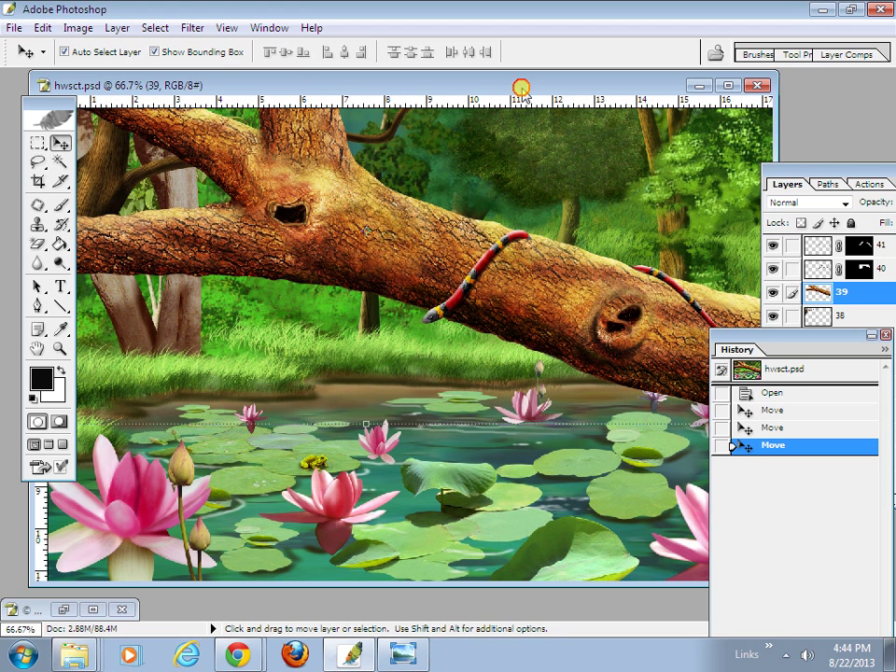
{"action": "left_click", "coordinate": [822, 172]}
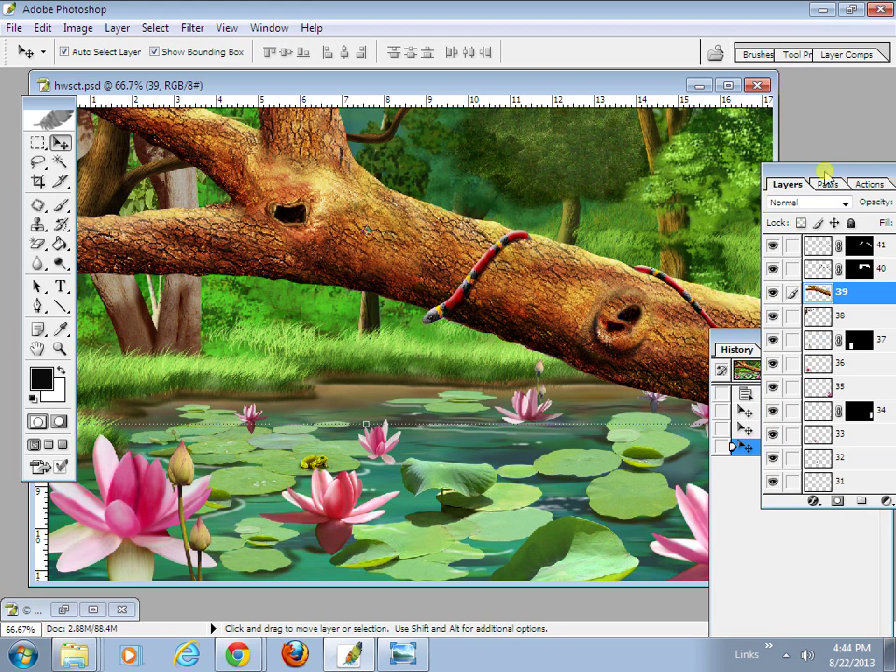
{"action": "left_click_drag", "start_coordinate": [835, 169], "coordinate": [780, 172]}
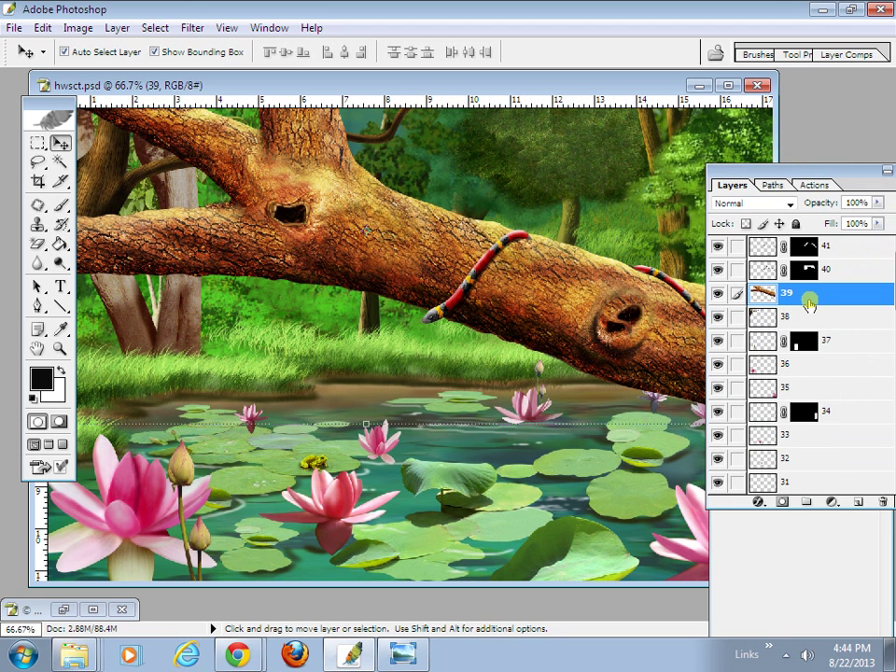
- Free-transform layer 39 to reposition the large tree branch slightly right and down across the scene, and commit the transformation
{"action": "left_click", "coordinate": [808, 297]}
{"action": "key", "text": "ctrl+t"}
{"action": "left_click_drag", "start_coordinate": [352, 247], "coordinate": [345, 299]}
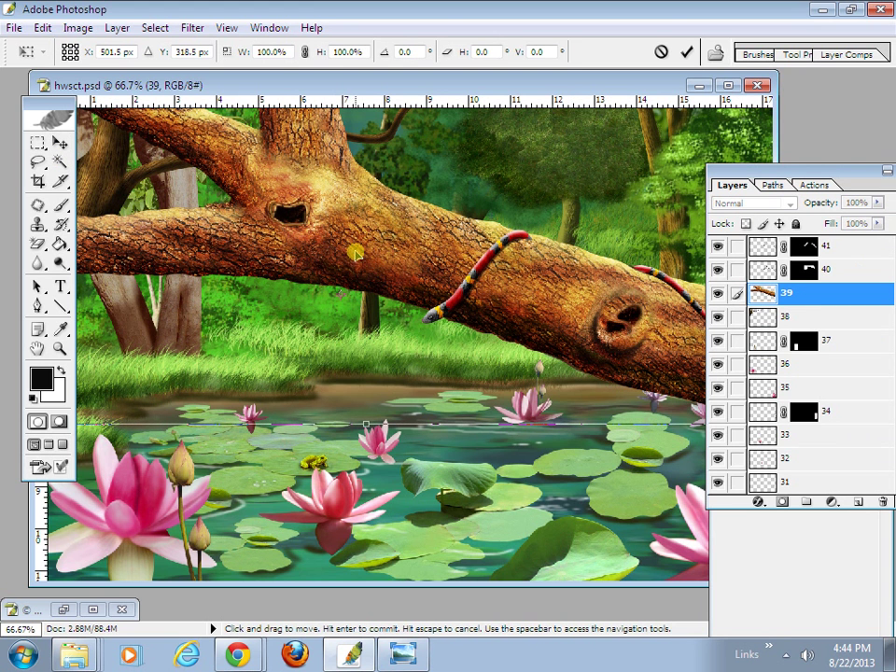
{"action": "left_click_drag", "start_coordinate": [346, 317], "coordinate": [355, 510]}
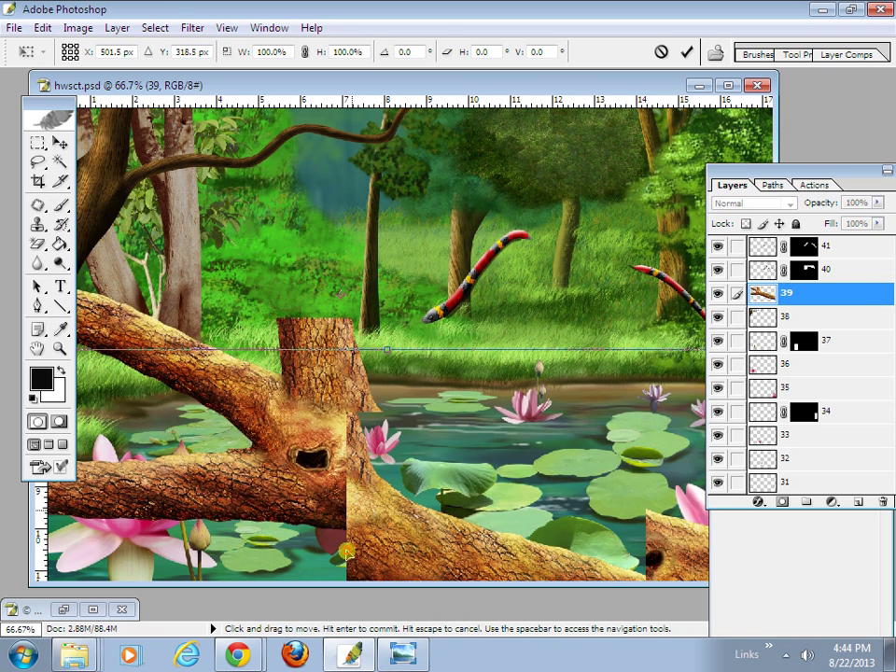
{"action": "left_click_drag", "start_coordinate": [350, 263], "coordinate": [394, 201]}
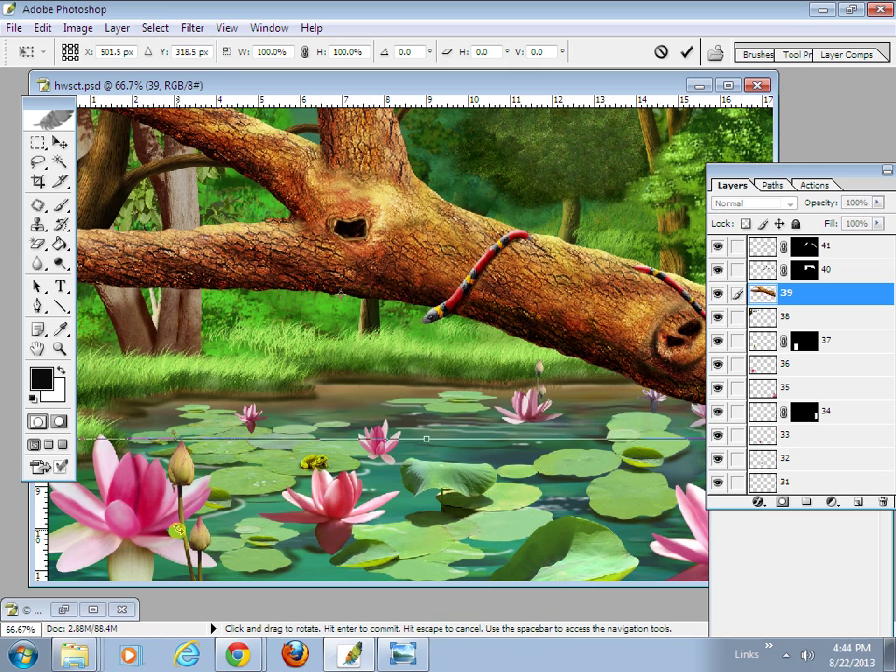
{"action": "key", "text": "Return"}
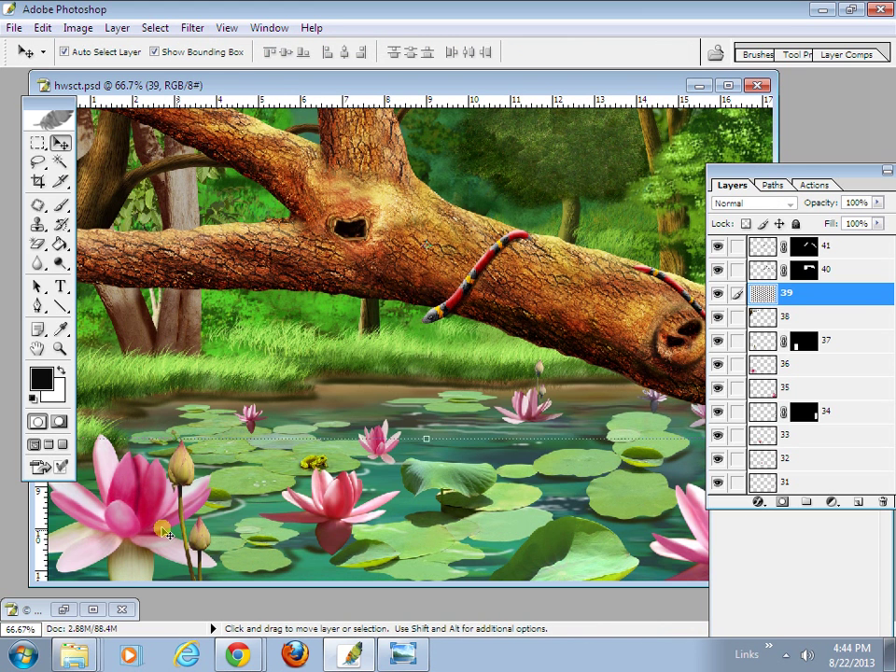
- Move the large pink lotus to the middle of the pond and shift the lily pads on layer 21 slightly left
{"action": "left_click_drag", "start_coordinate": [166, 533], "coordinate": [370, 381]}
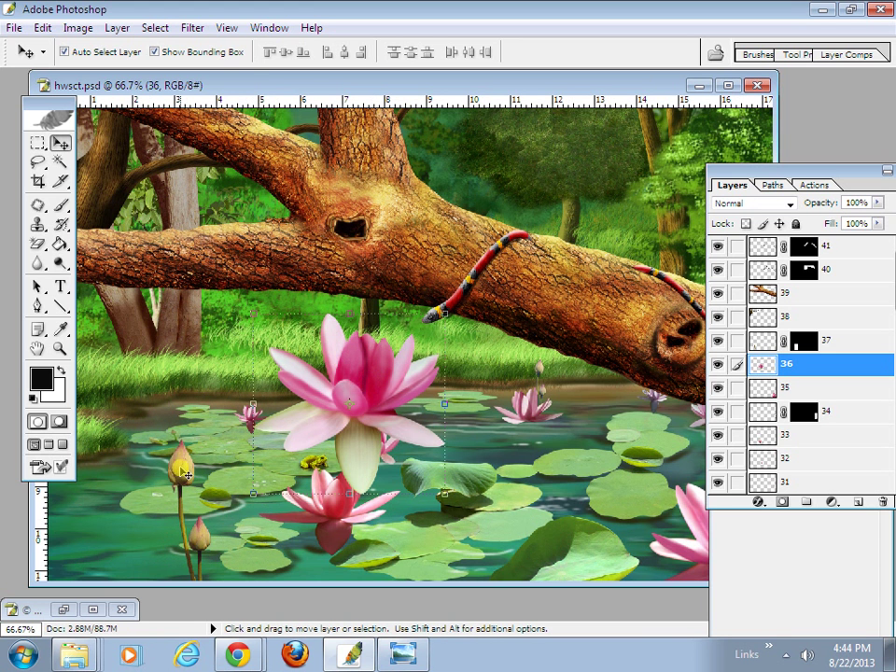
{"action": "left_click", "coordinate": [179, 470]}
{"action": "left_click", "coordinate": [254, 477]}
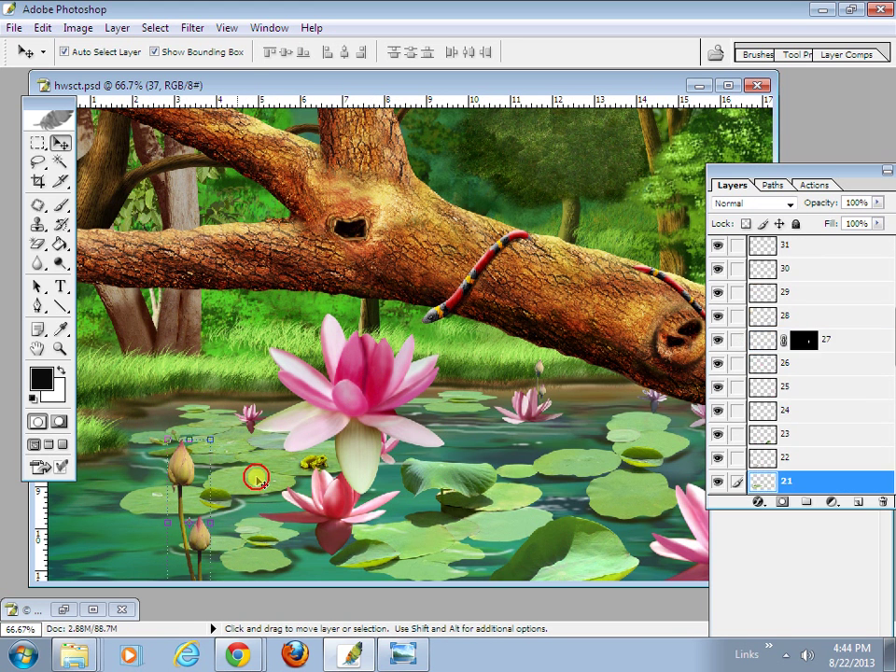
{"action": "left_click_drag", "start_coordinate": [208, 436], "coordinate": [217, 458]}
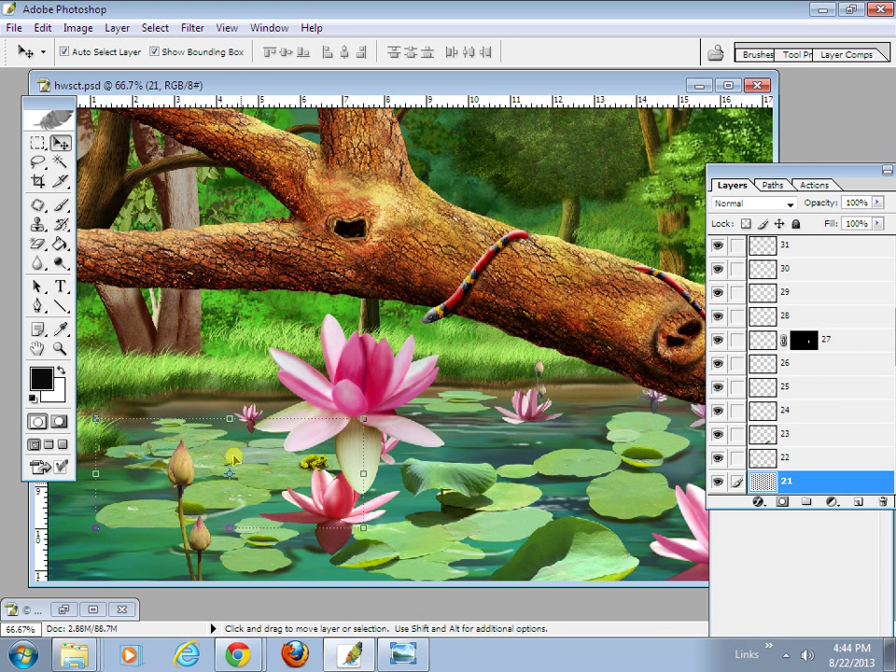
- Move the leafy green tree on layer 10 left and down so it stands behind the large branch
{"action": "left_click", "coordinate": [658, 138]}
{"action": "left_click_drag", "start_coordinate": [654, 137], "coordinate": [624, 140]}
{"action": "left_click", "coordinate": [758, 130]}
{"action": "left_click_drag", "start_coordinate": [758, 131], "coordinate": [620, 209]}
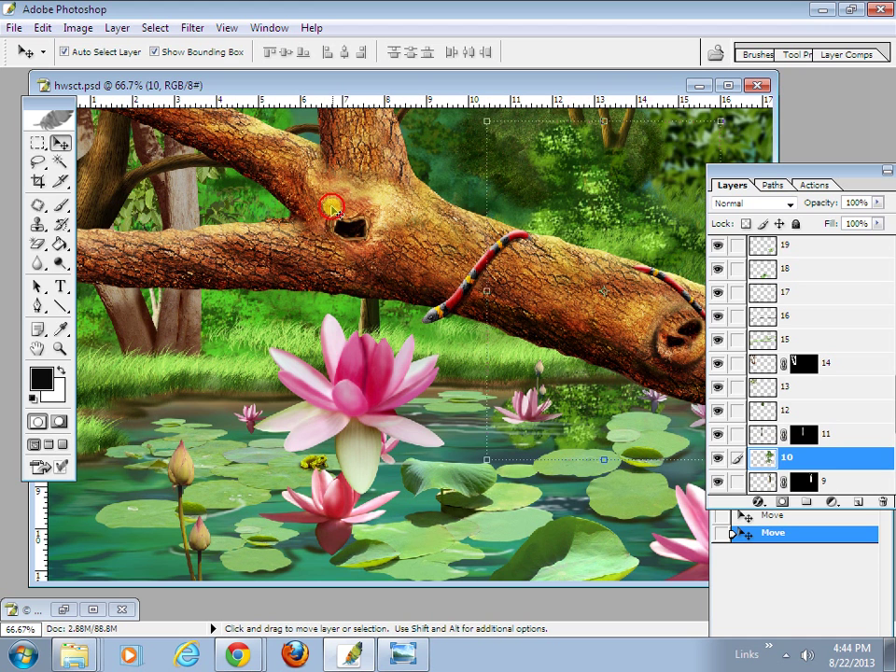
- Select the large branch and the large pink lotus in the artwork and hide their layers, 39 and 36
{"action": "left_click", "coordinate": [332, 203]}
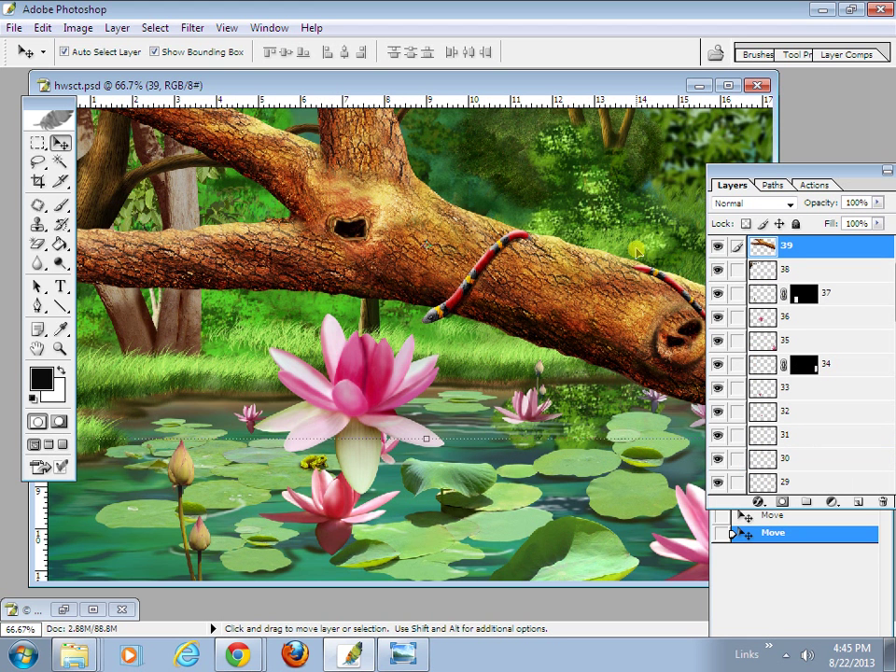
{"action": "left_click", "coordinate": [718, 247]}
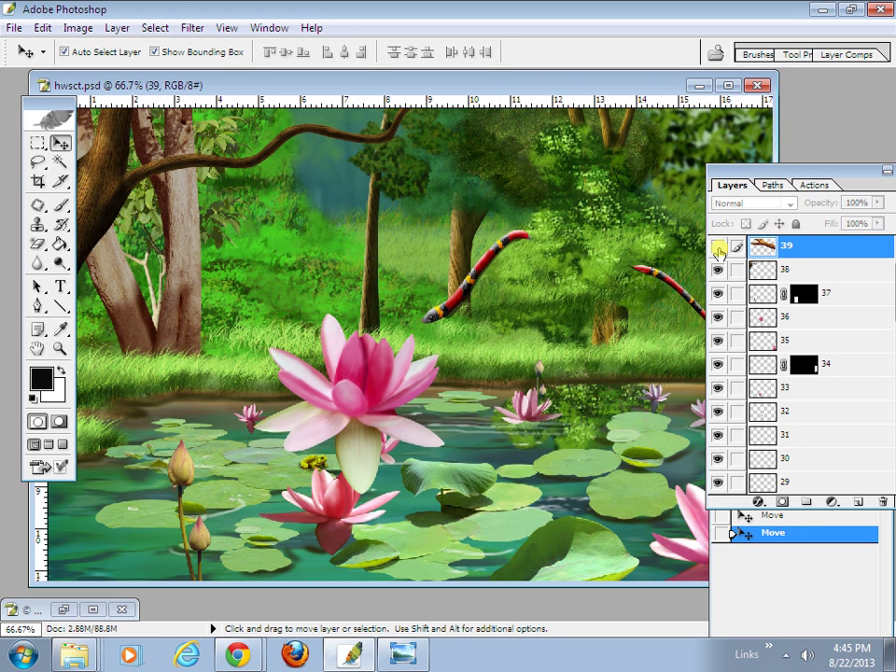
{"action": "left_click", "coordinate": [337, 387]}
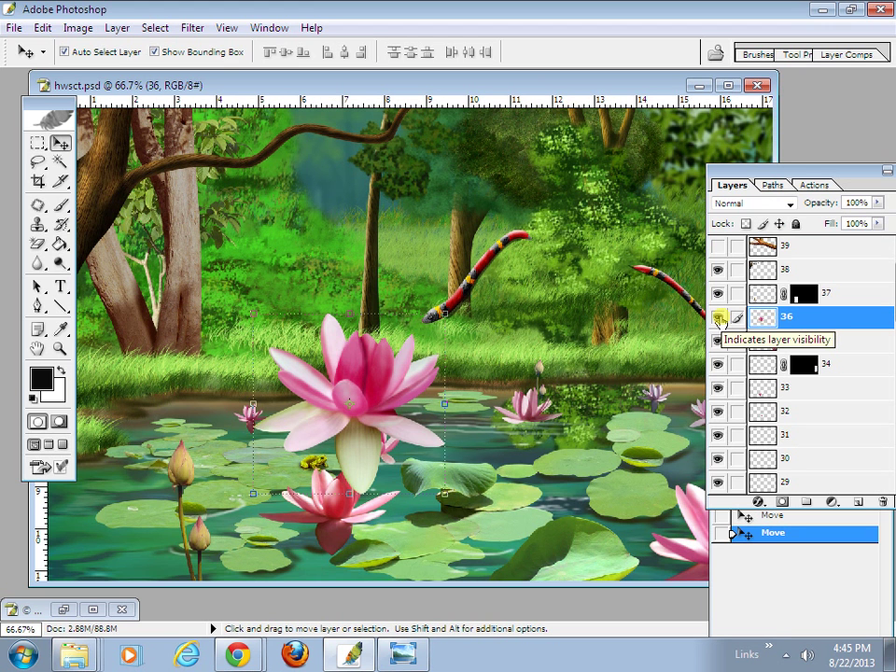
{"action": "left_click", "coordinate": [719, 318]}
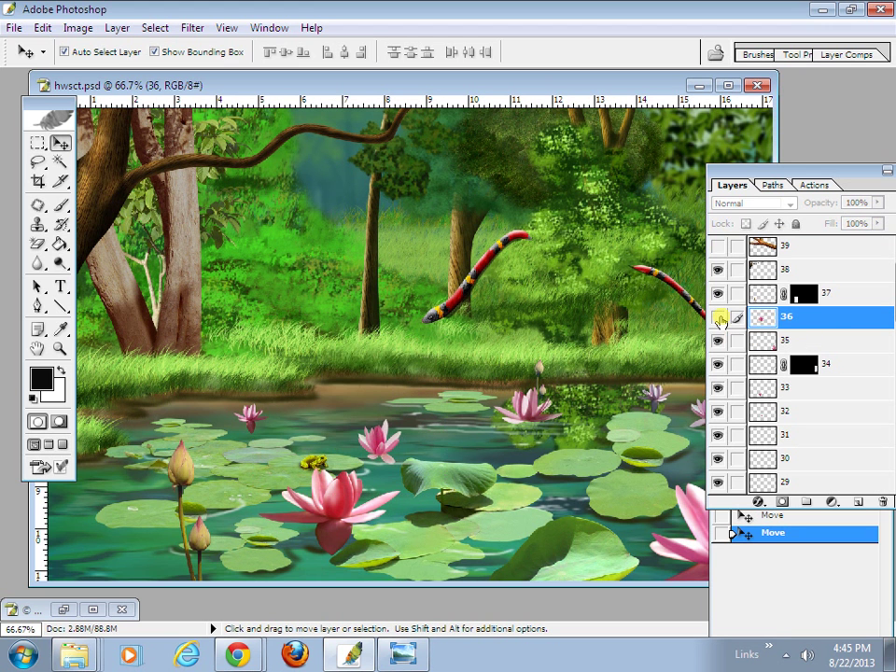
- Select the reddish tree trunks in the artwork, hide their layer 14, and make it visible again
{"action": "left_click", "coordinate": [180, 296]}
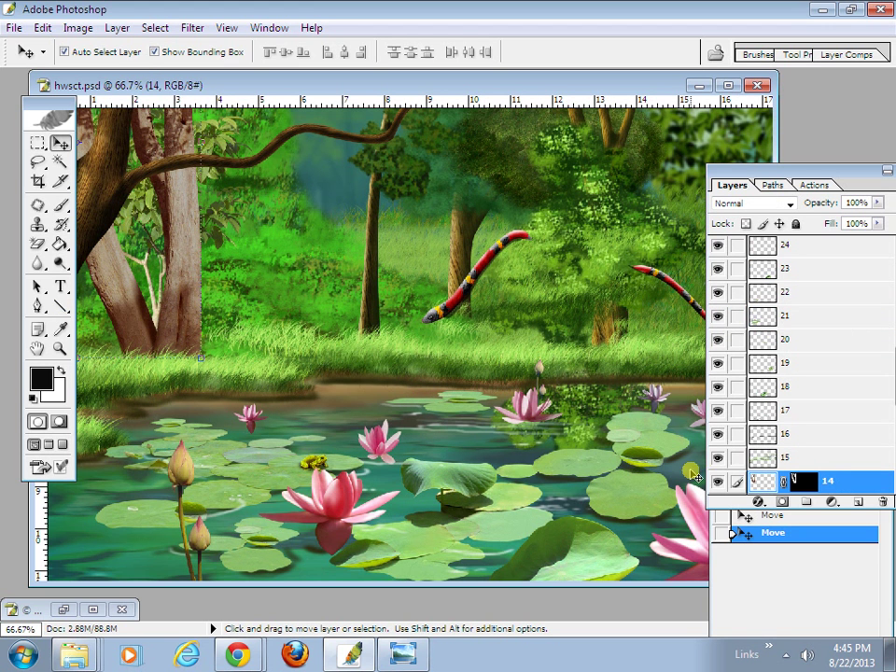
{"action": "left_click", "coordinate": [718, 483]}
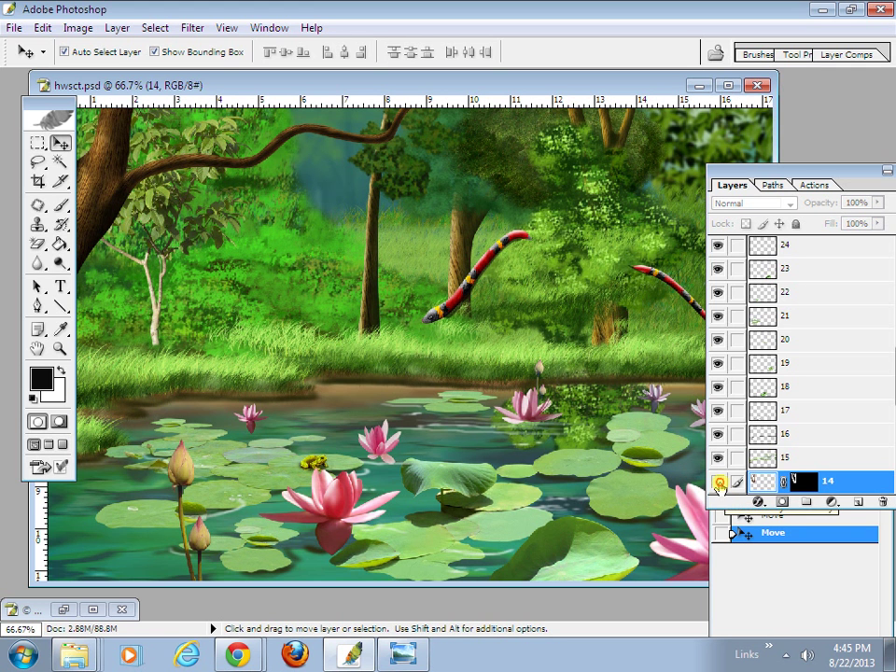
{"action": "left_click", "coordinate": [718, 483]}
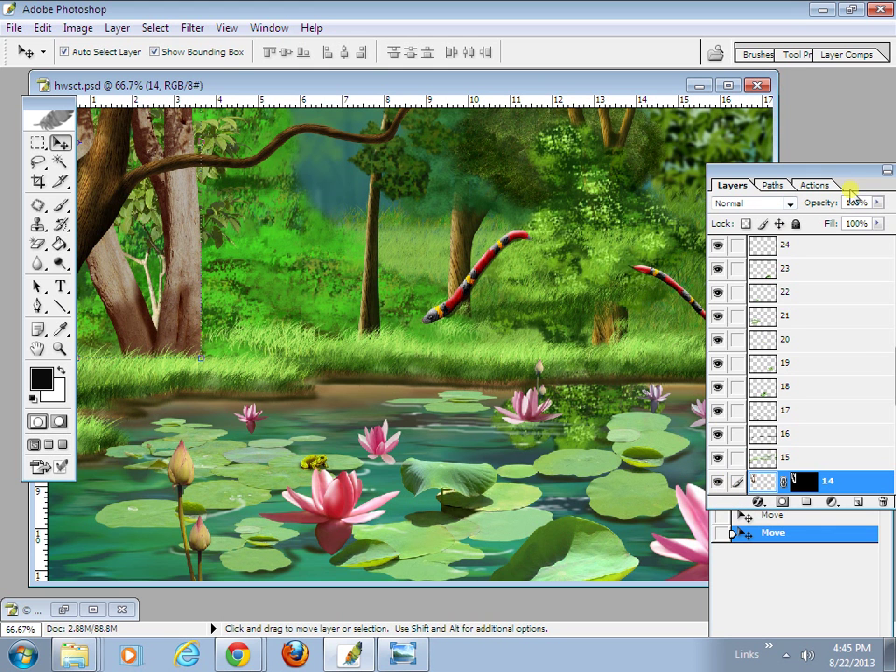
- Reposition the Layers palette to expose its full width and make the hidden lotus and branch layers, 36 and 39, visible again
{"action": "left_click_drag", "start_coordinate": [839, 172], "coordinate": [797, 170]}
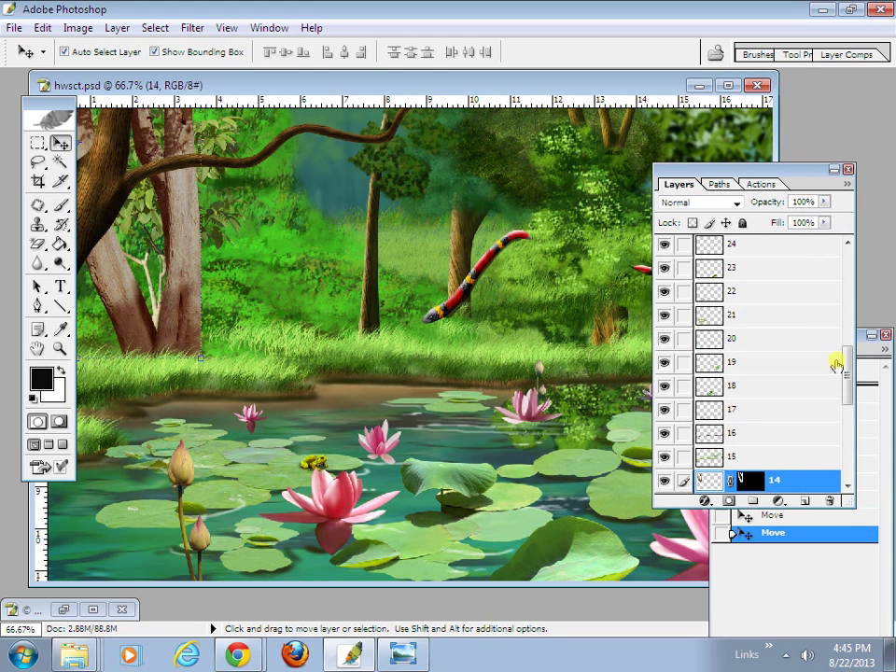
{"action": "left_click_drag", "start_coordinate": [846, 366], "coordinate": [844, 280]}
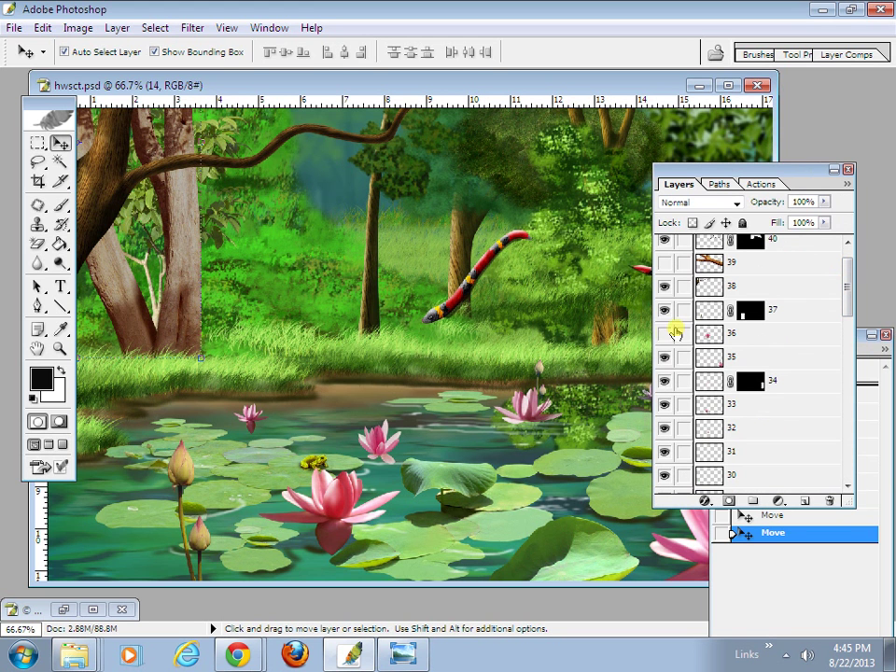
{"action": "left_click", "coordinate": [664, 336]}
{"action": "left_click", "coordinate": [759, 338]}
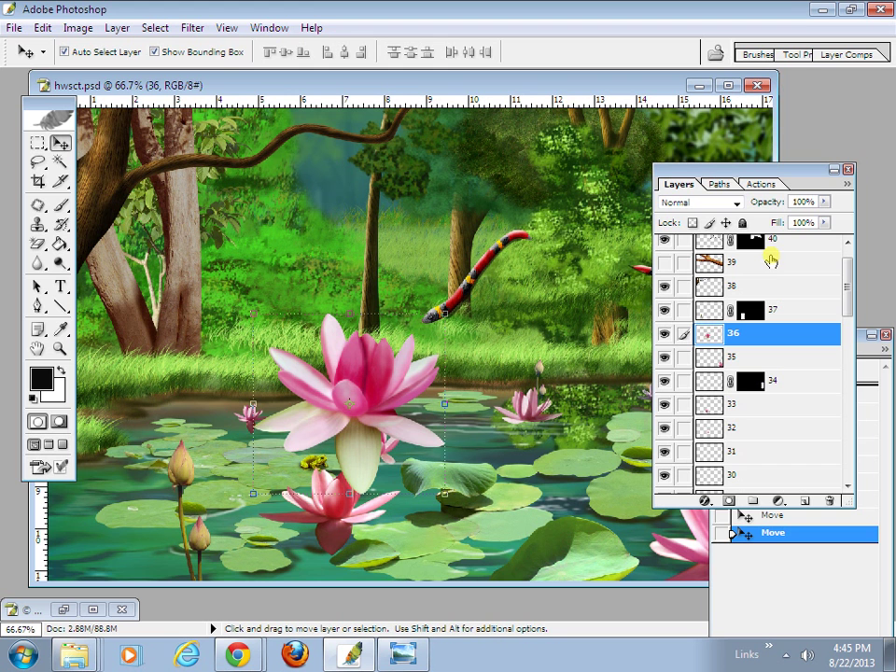
{"action": "left_click", "coordinate": [665, 265]}
{"action": "left_click", "coordinate": [665, 265]}
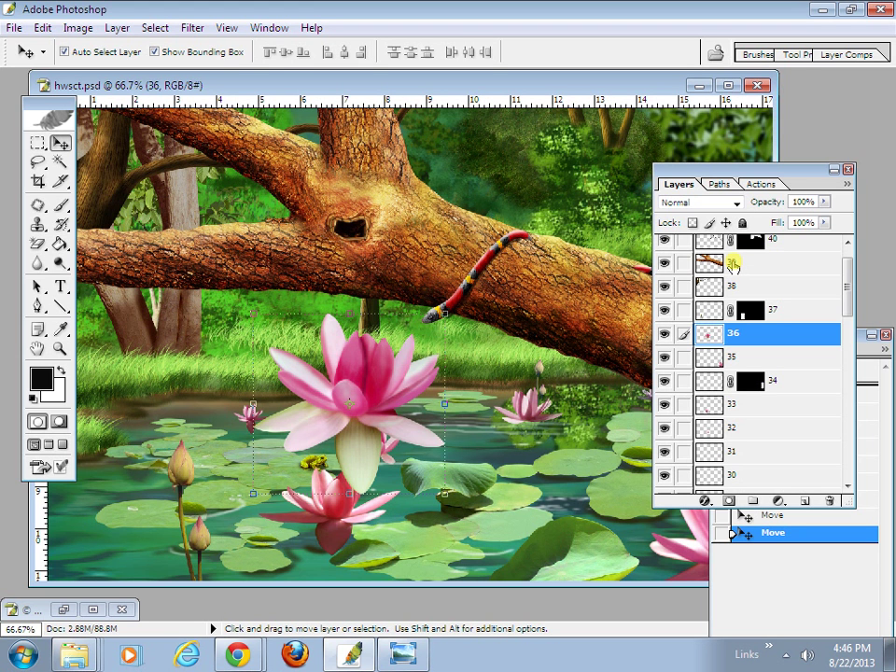
- Rename the branch layer 39 as "tree" and select the renamed layer
{"action": "double_click", "coordinate": [734, 264]}
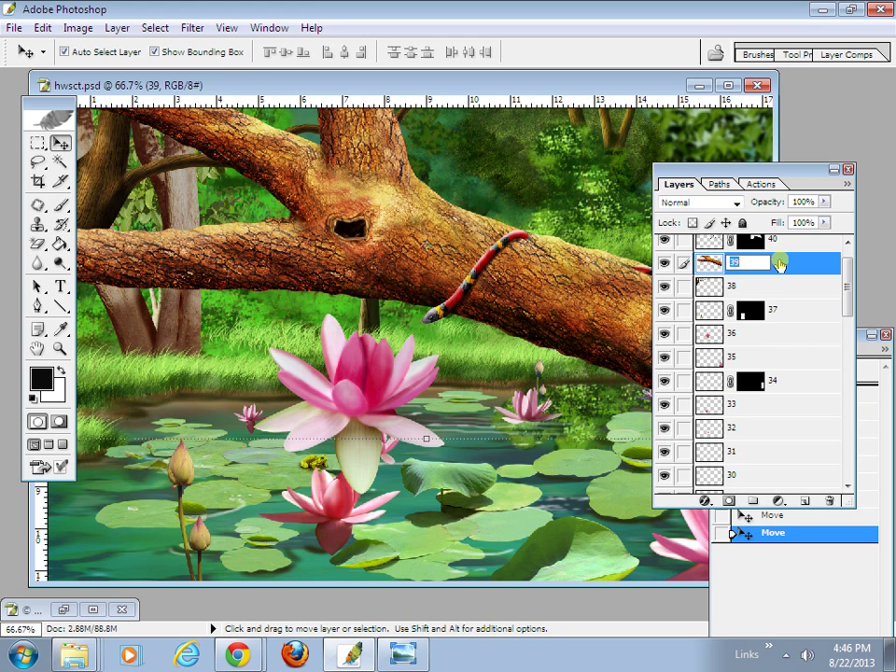
{"action": "type", "text": "tree"}
{"action": "left_click", "coordinate": [704, 426]}
{"action": "left_click", "coordinate": [759, 266]}
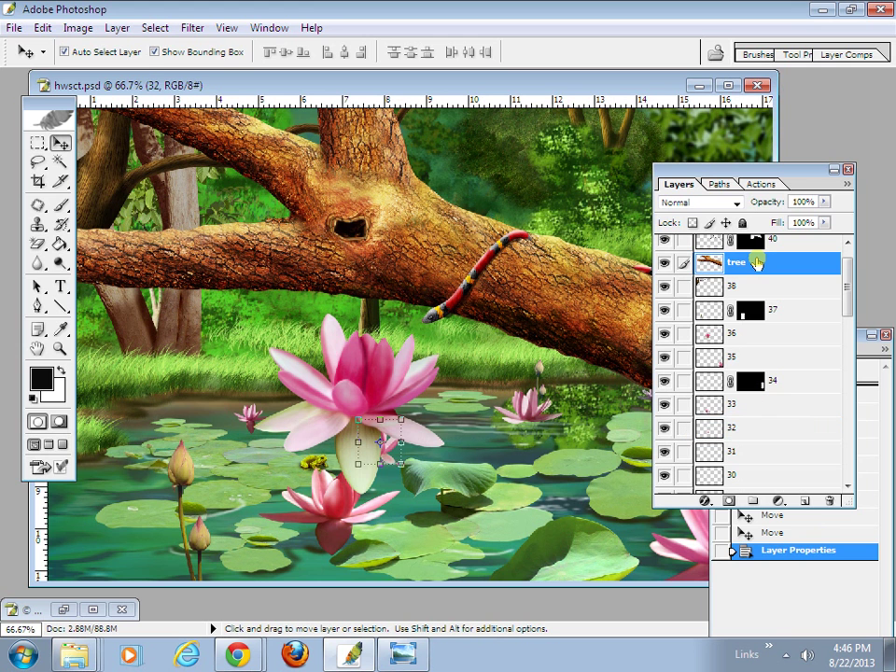